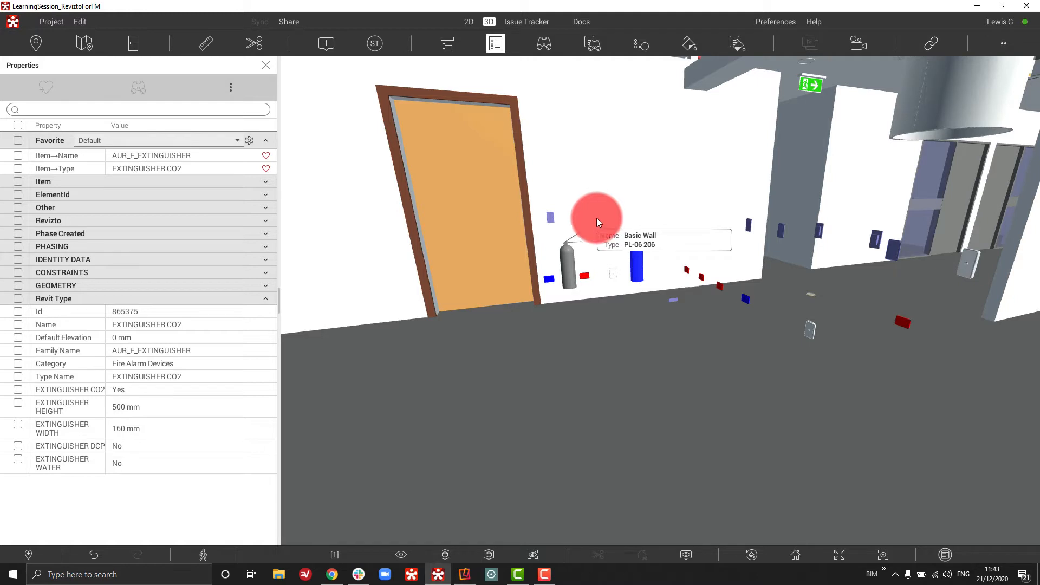
Select the fire extinguisher beside the door and find all objects sharing its Item Type value, EXTINGUISHER WATER
left_click(571, 264)
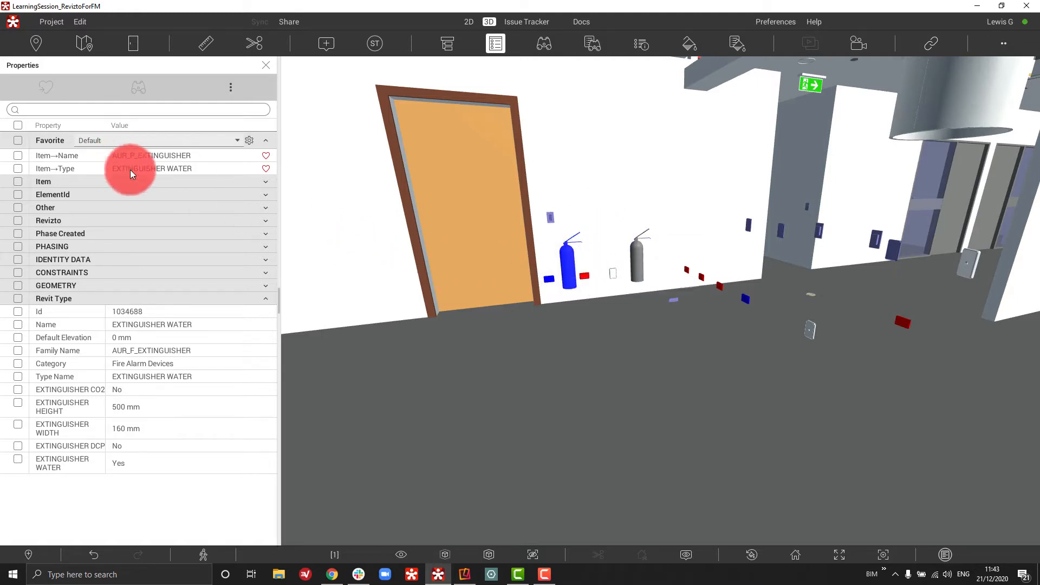
left_click(157, 170)
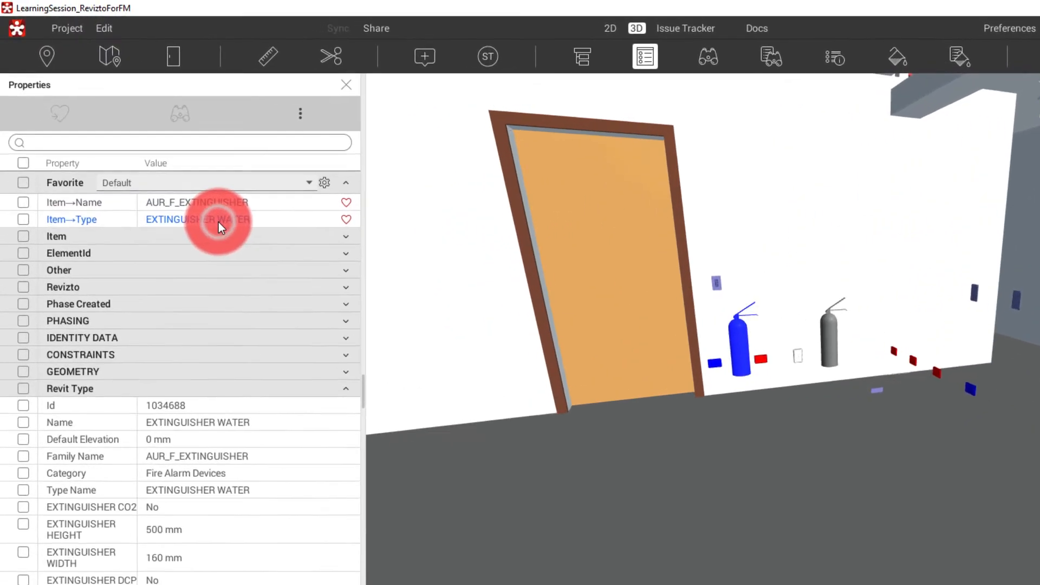
right_click(223, 226)
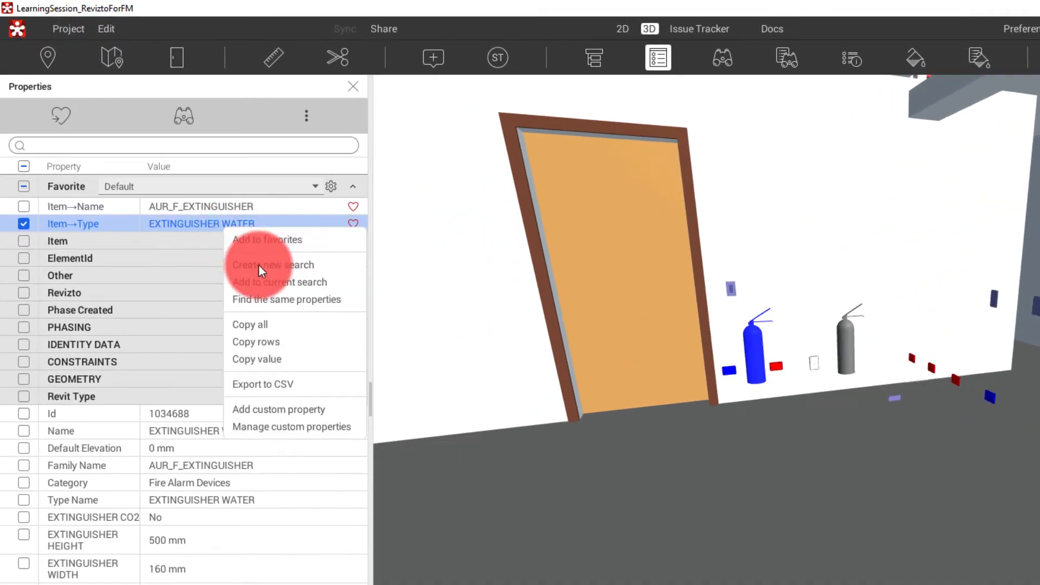
left_click(271, 299)
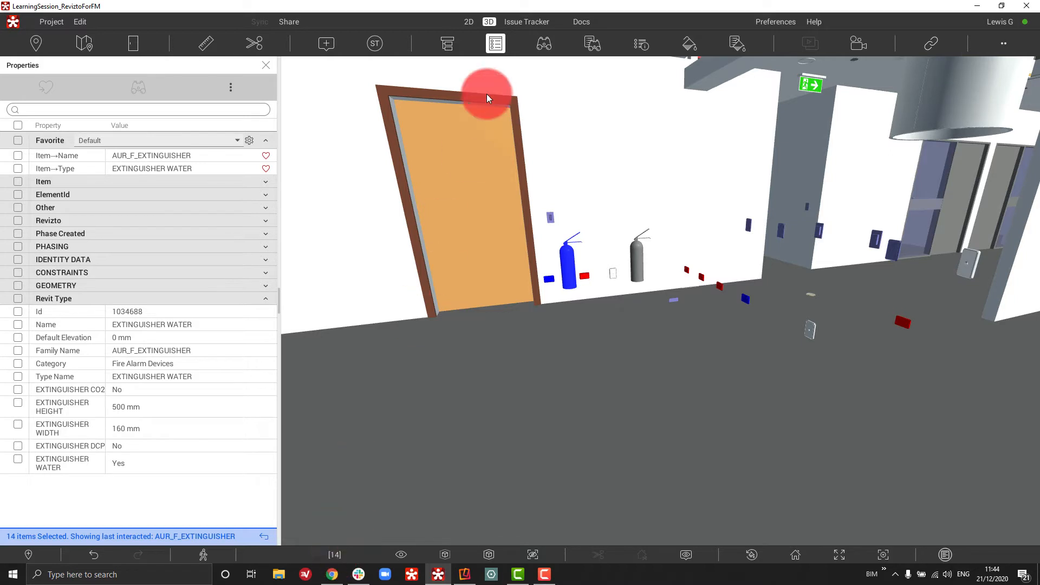
Start an object search and add a Current selection condition containing the selected water extinguishers
left_click(544, 45)
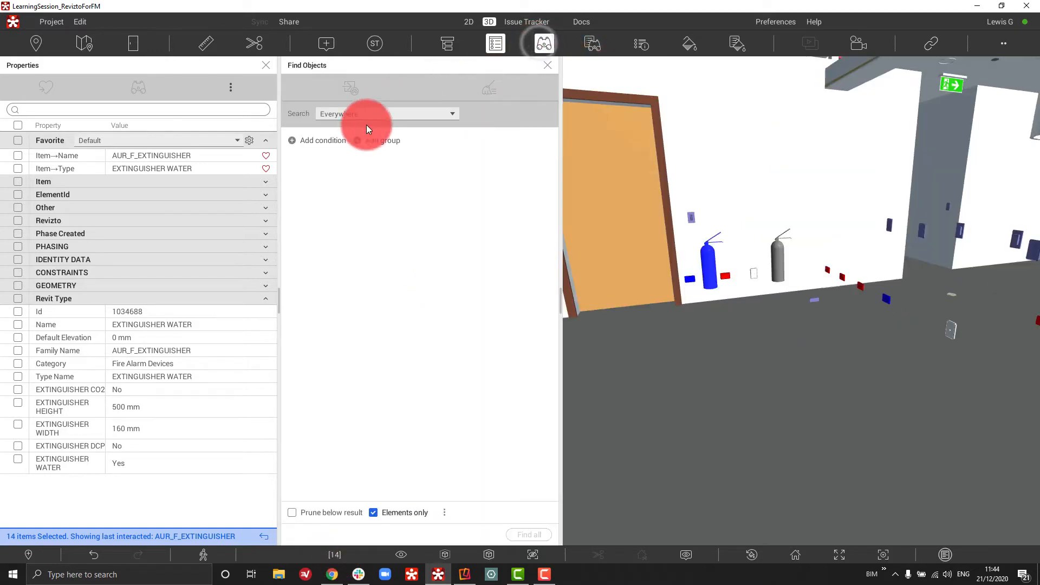
left_click(317, 142)
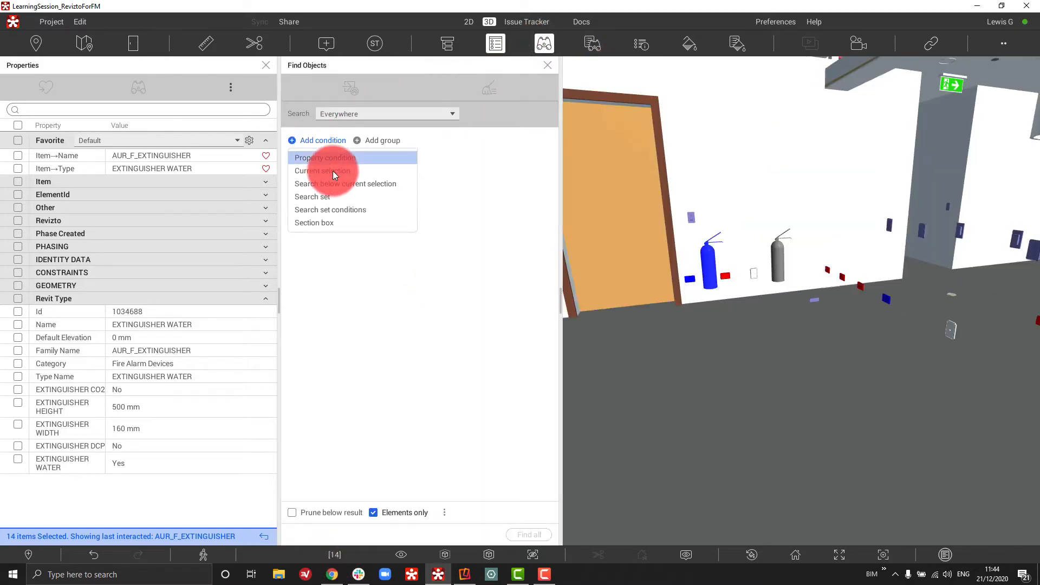
left_click(333, 171)
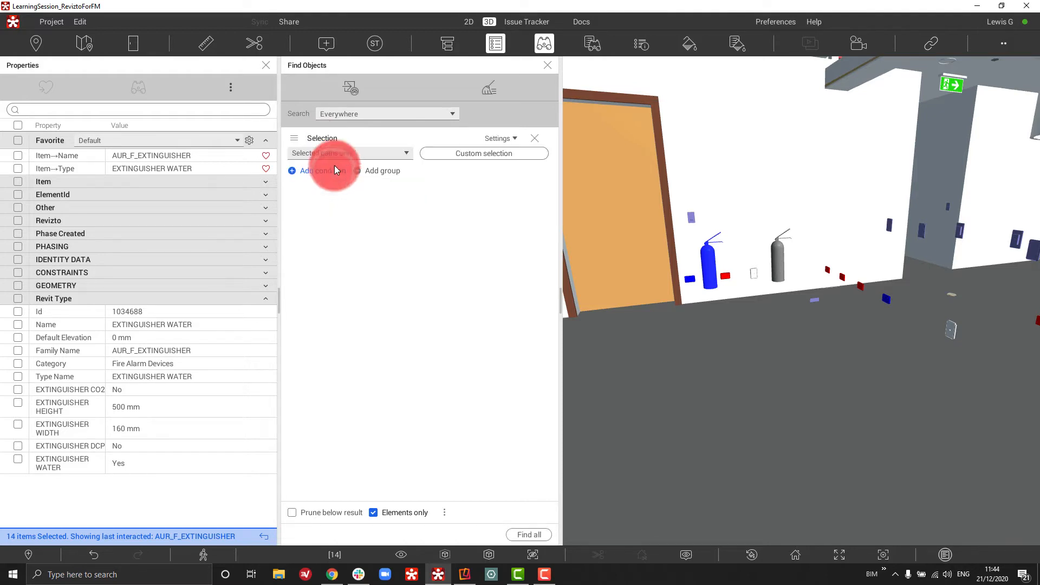
Save the search as a new set named FireExteinguisherWater and move it into the FacilitiesManagement folder
left_click(350, 84)
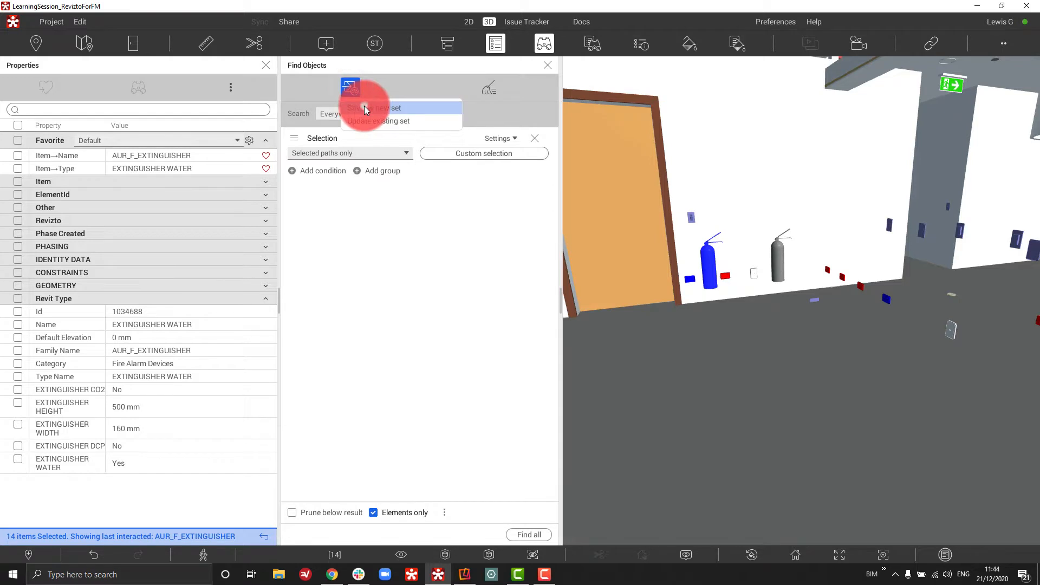
left_click(364, 106)
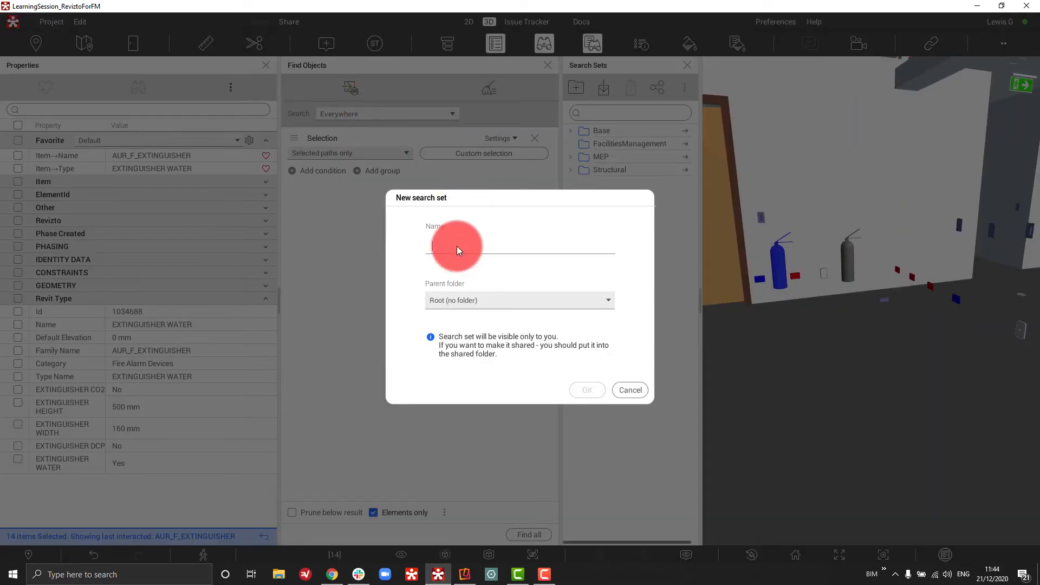
type("FireExtinguisherWater")
left_click(609, 302)
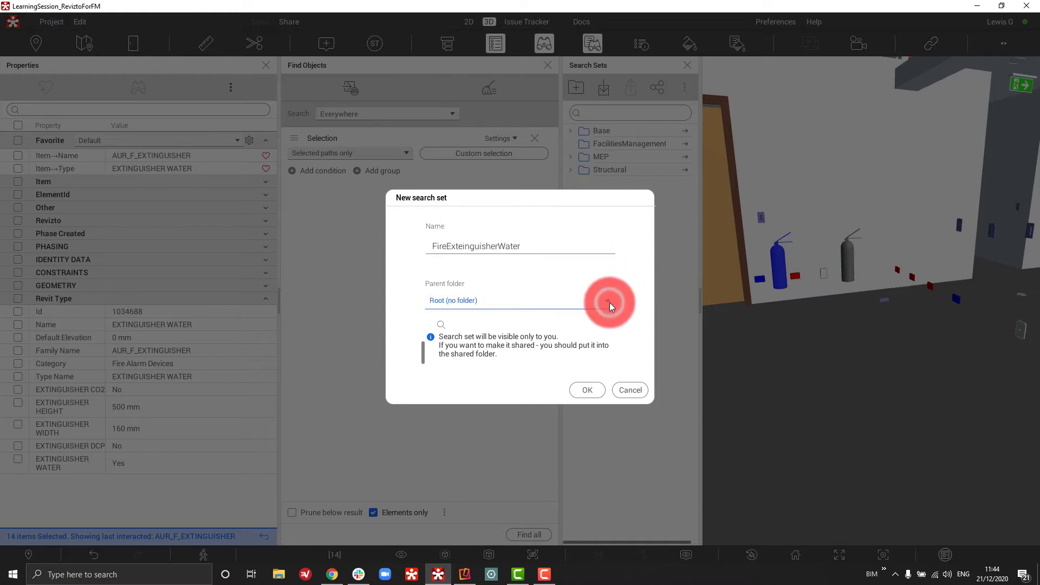
left_click(587, 390)
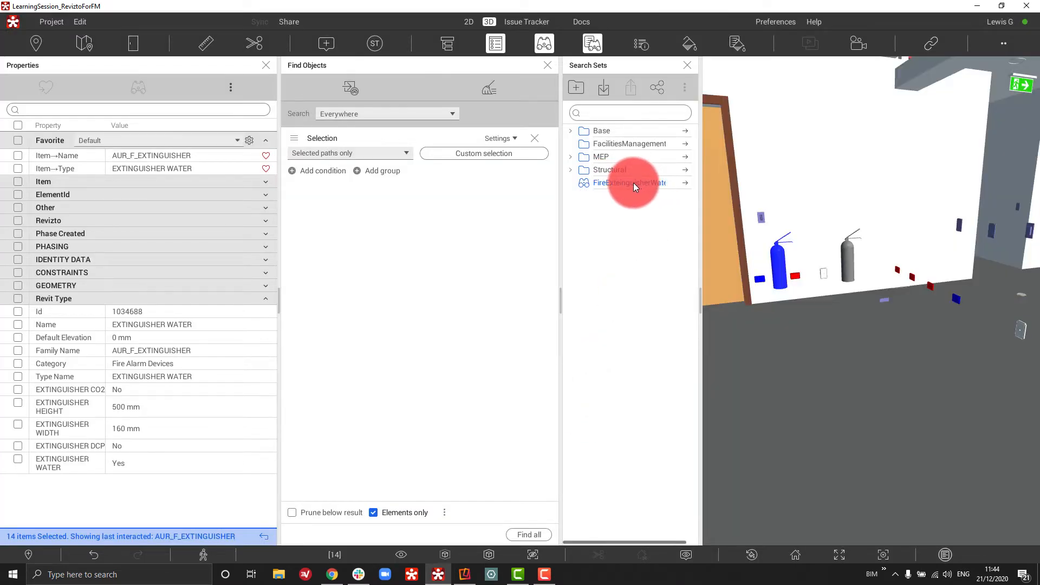
left_click_drag(631, 183, 639, 141)
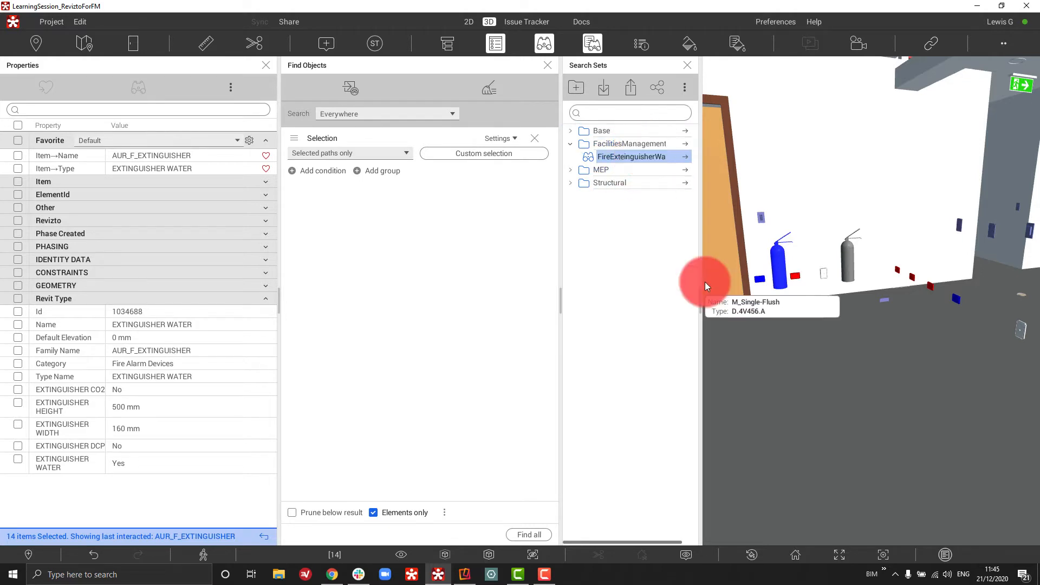
Select the CO2 extinguisher and create a new search from its Item Type value, EXTINGUISHER CO2
left_click(847, 258)
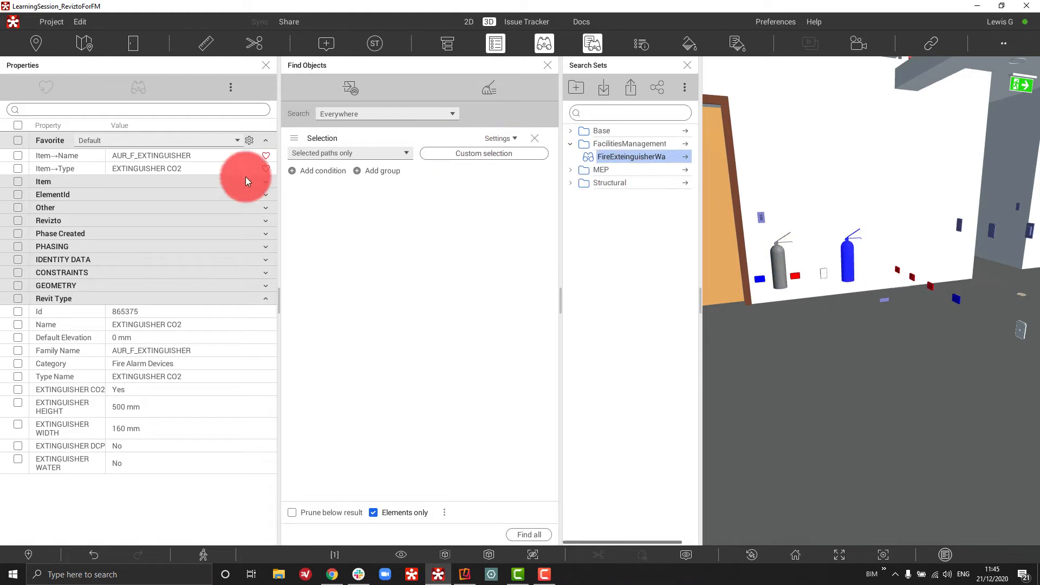
right_click(177, 168)
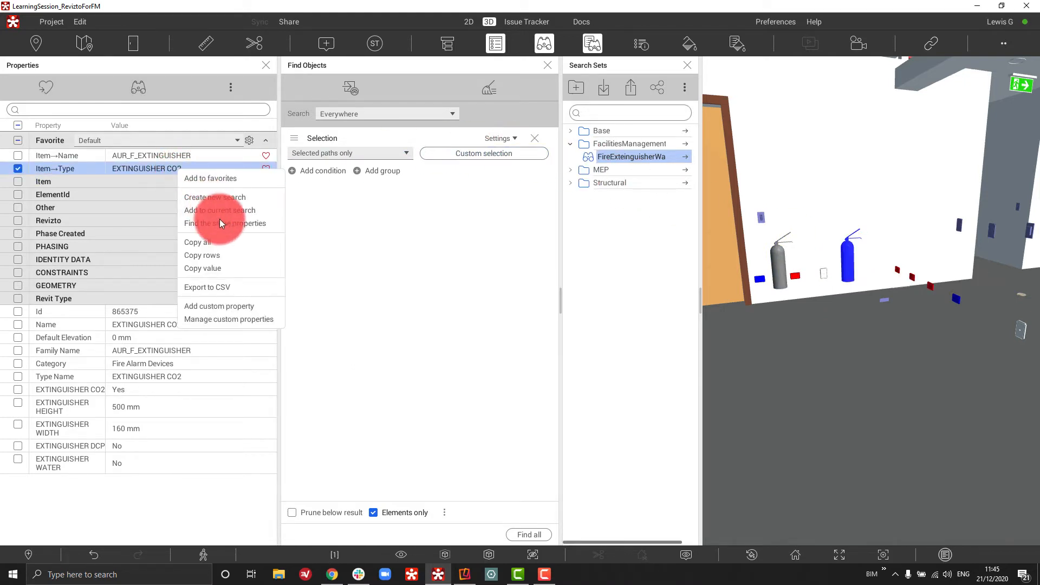
left_click(220, 197)
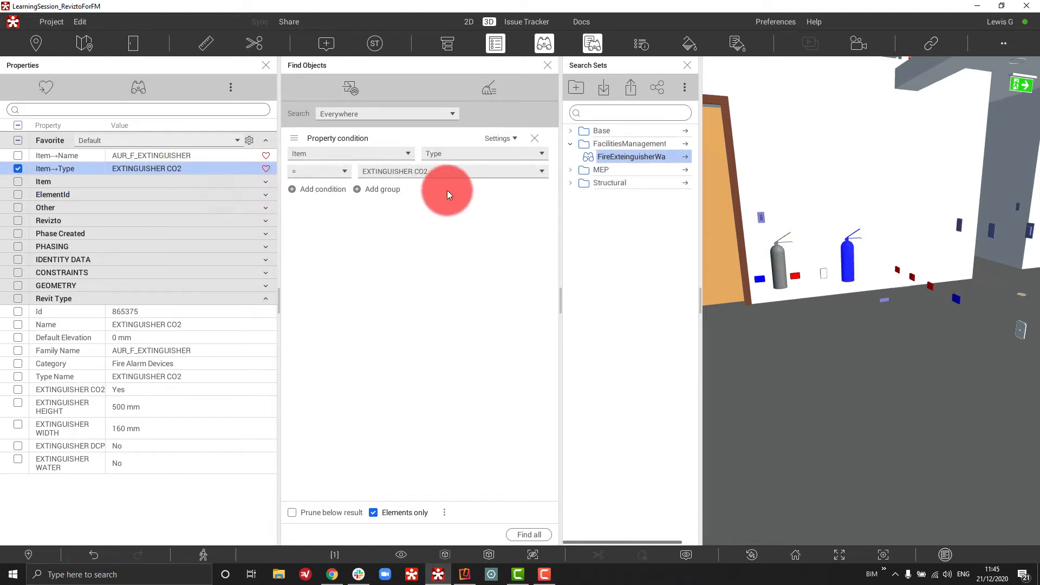
left_click(394, 152)
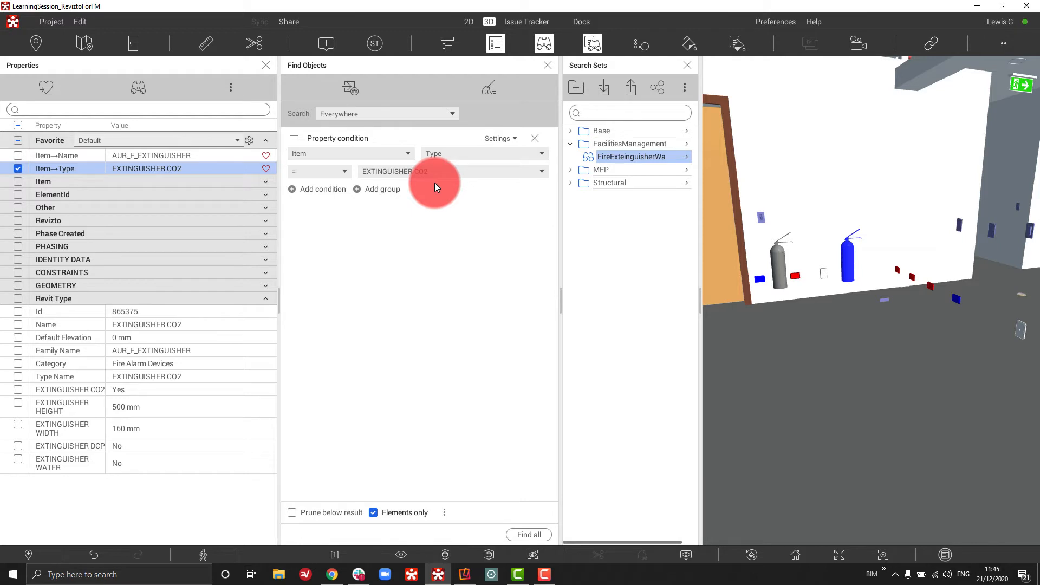
Save the search as a new set named FireExtinguisherCO2 and move it into the FacilitiesManagement folder
left_click(349, 89)
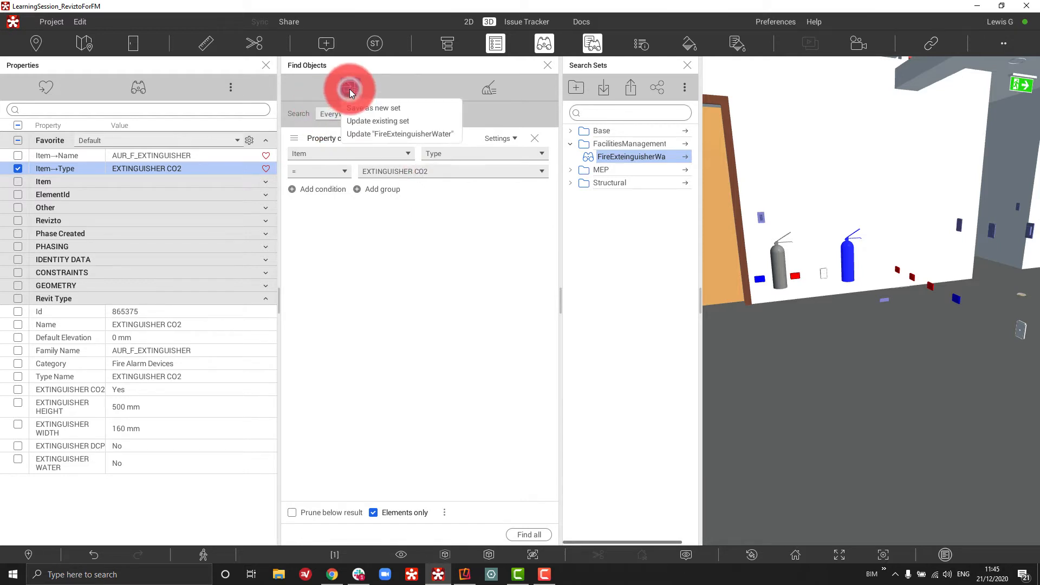
left_click(366, 106)
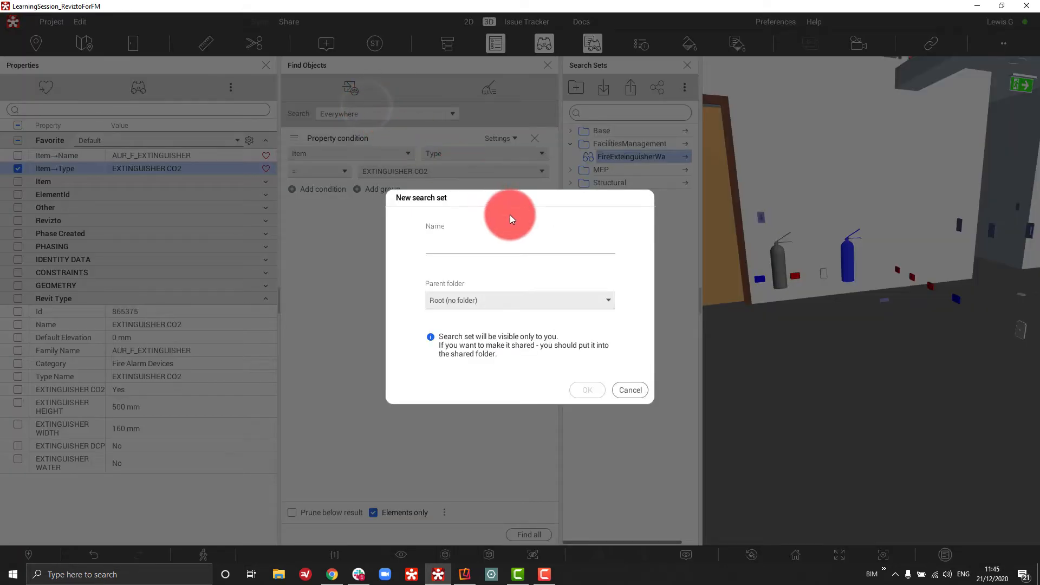
type("FireExtinguisherCO2")
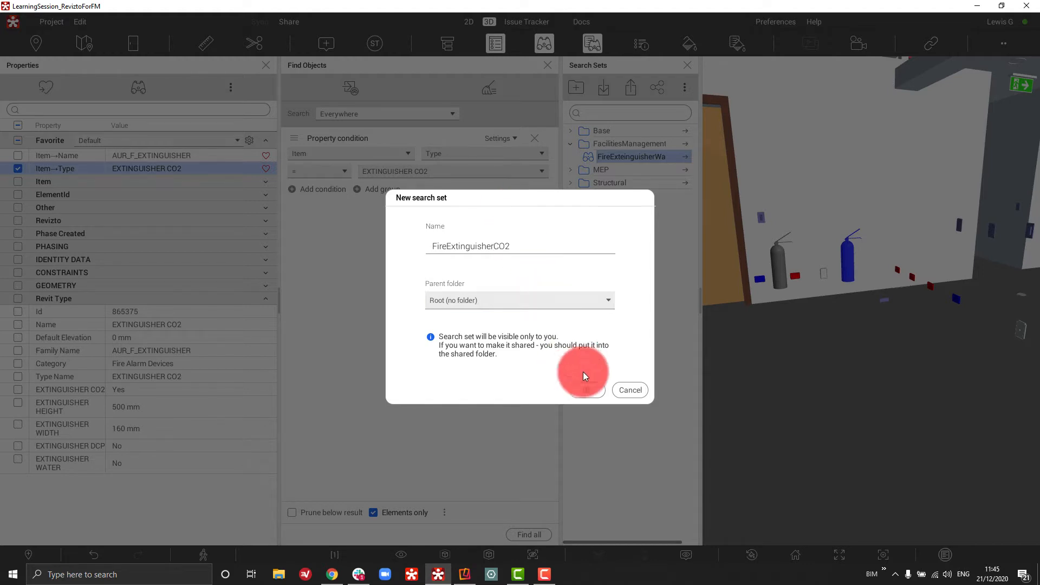
left_click(587, 389)
left_click_drag(623, 196, 630, 144)
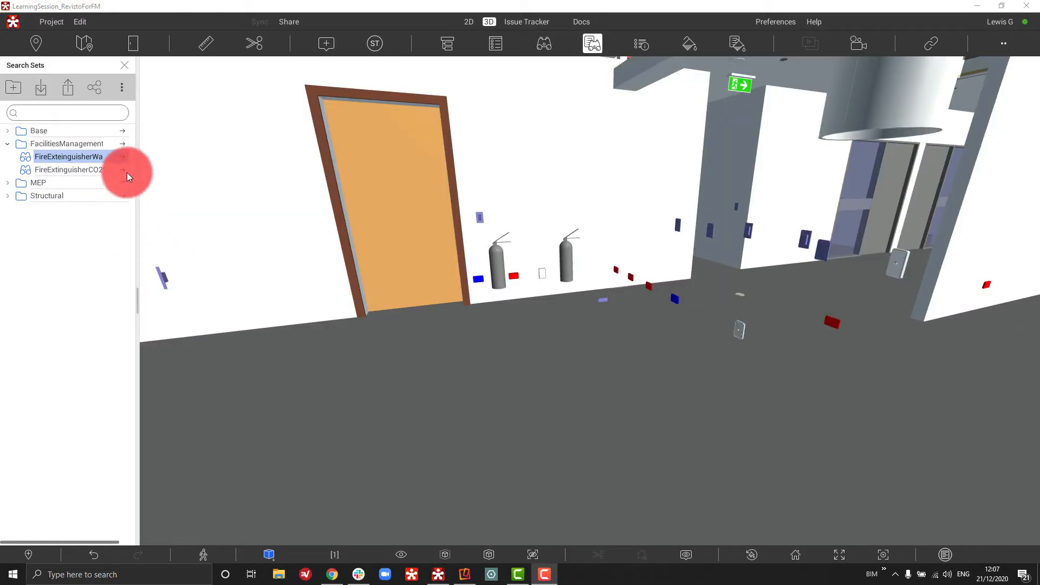
Select the objects of the FireExteinguisherWater search set and open the stamp manager
left_click(122, 156)
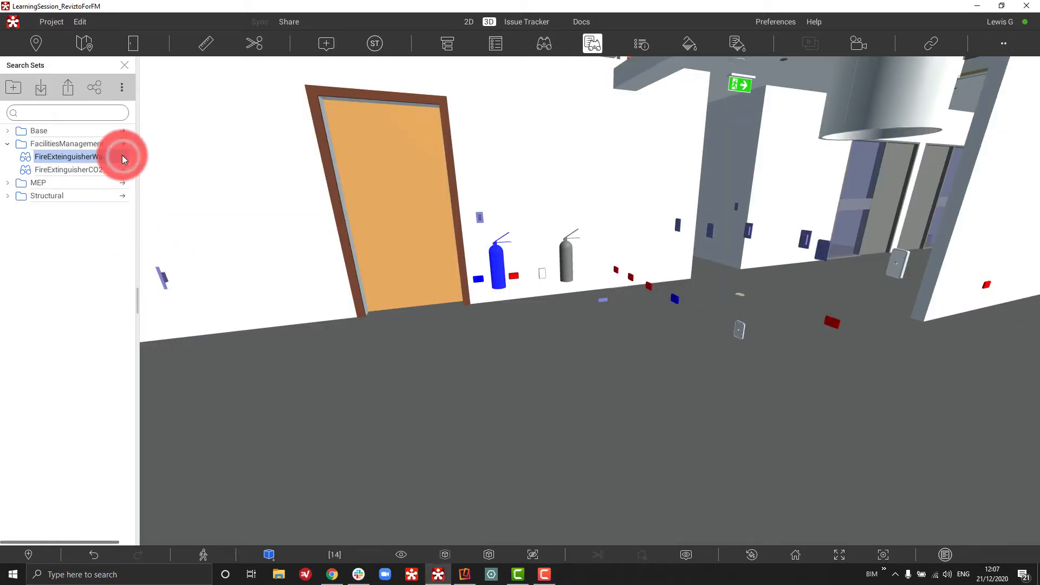
left_click(375, 47)
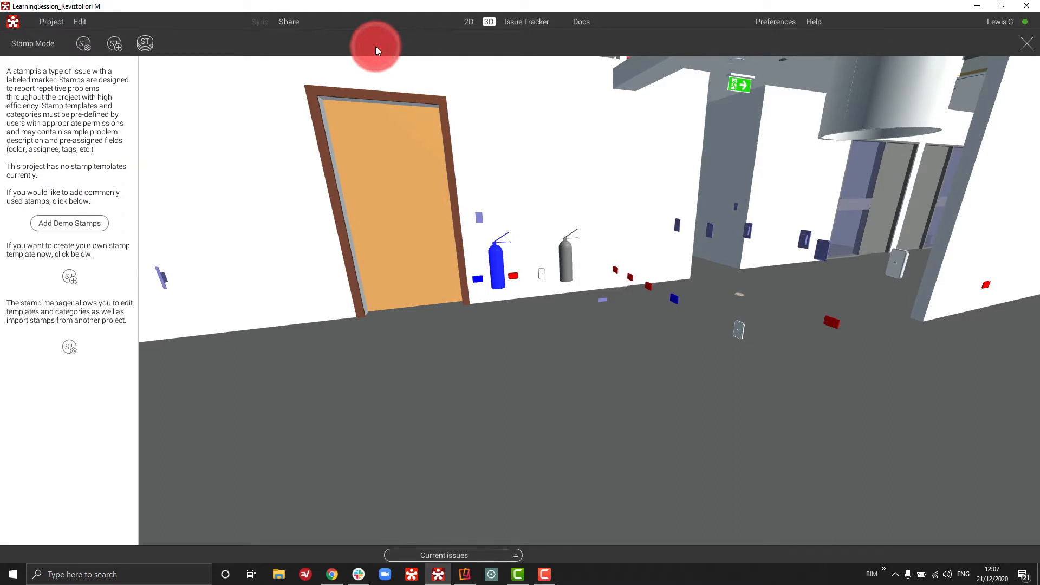
left_click(87, 45)
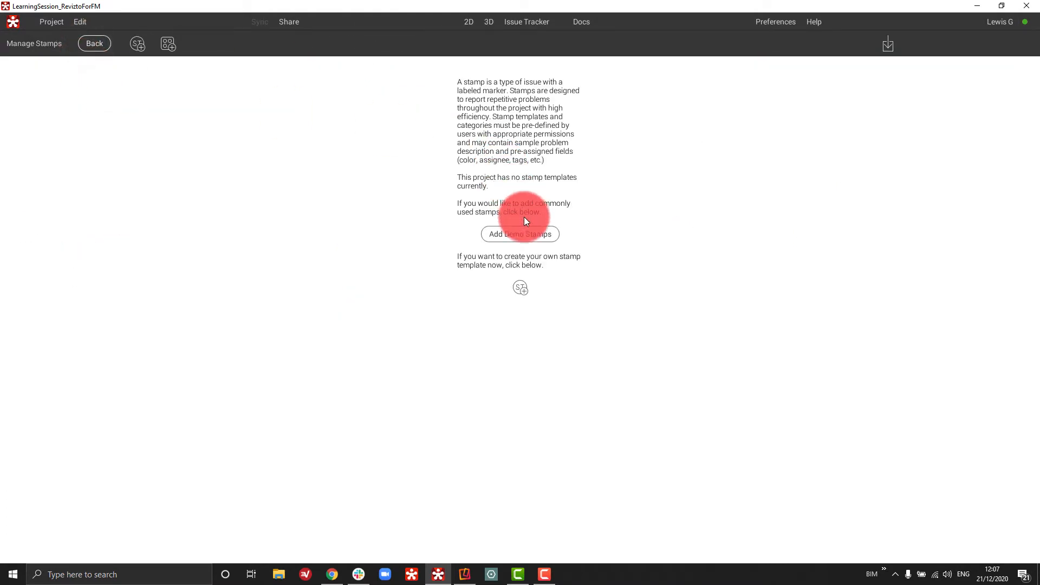
Create a stamp template abbreviated FEW, titled FireExtinguisherWater, in a new category named FacilitiesManagement
left_click(139, 43)
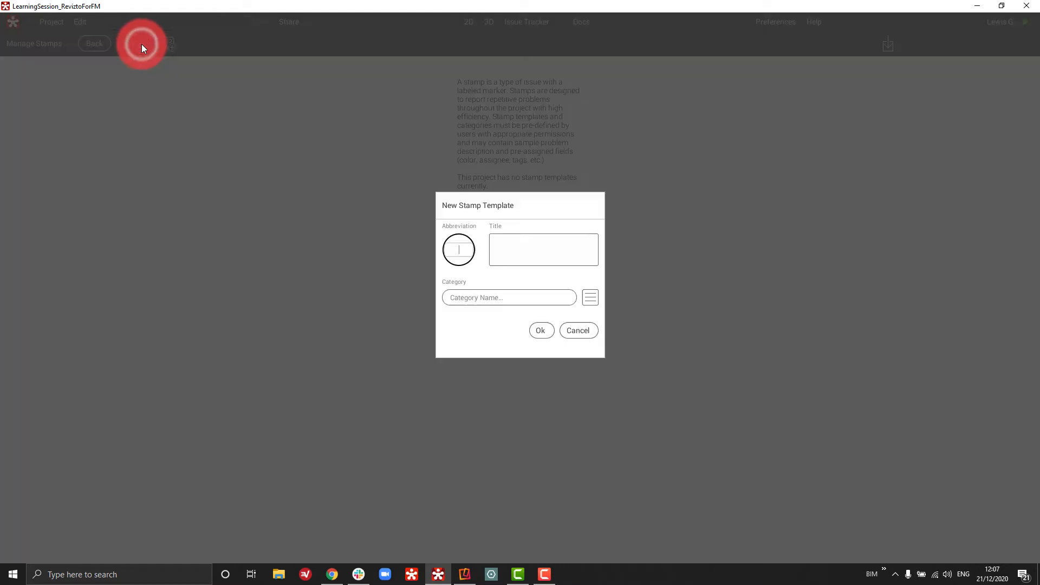
type("FEW")
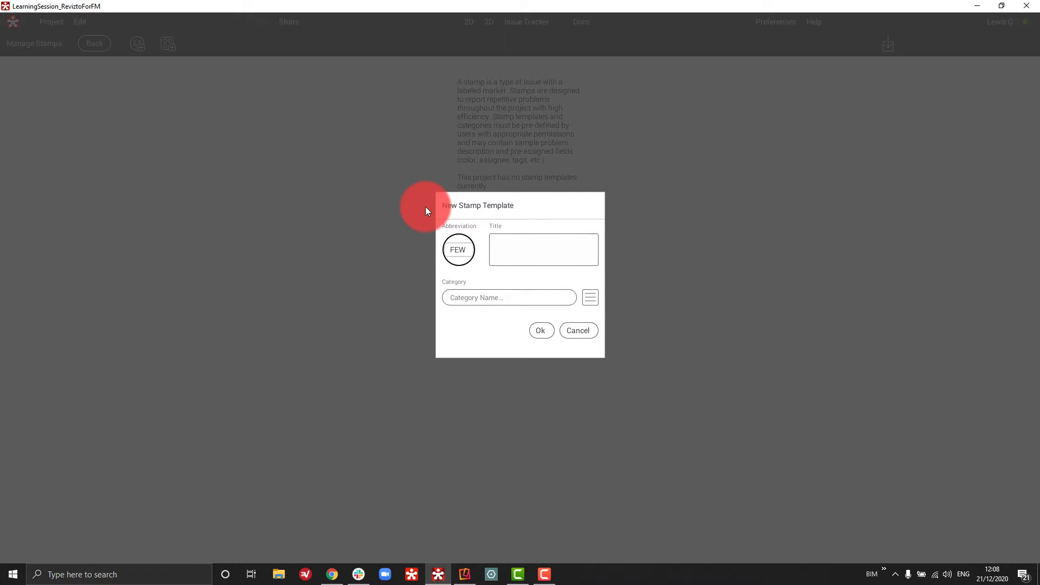
key("Tab")
type("FireExtinguisherWater")
key("Tab")
type("F")
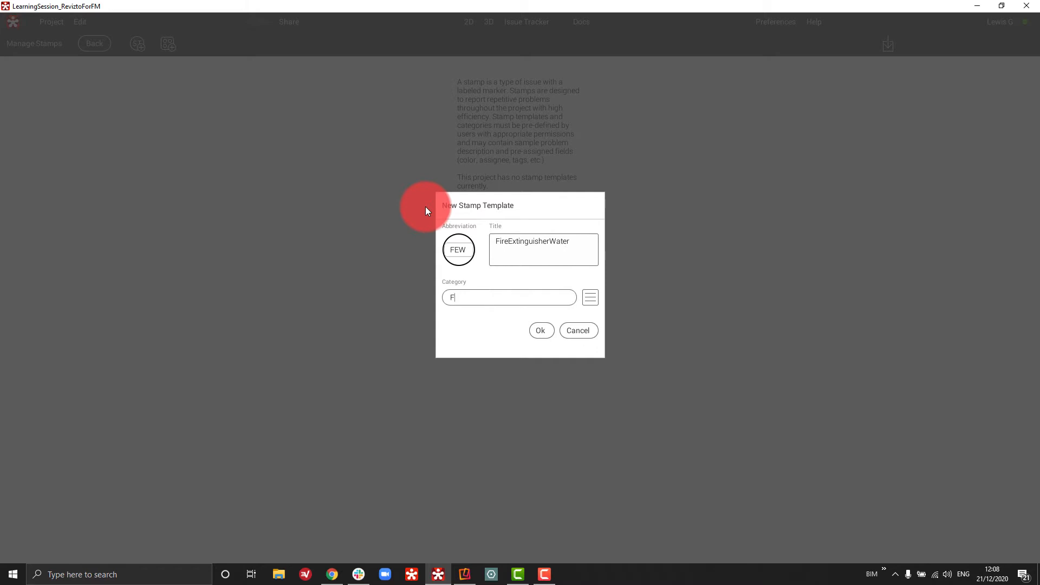
type("acilitiesManagement")
key("Return")
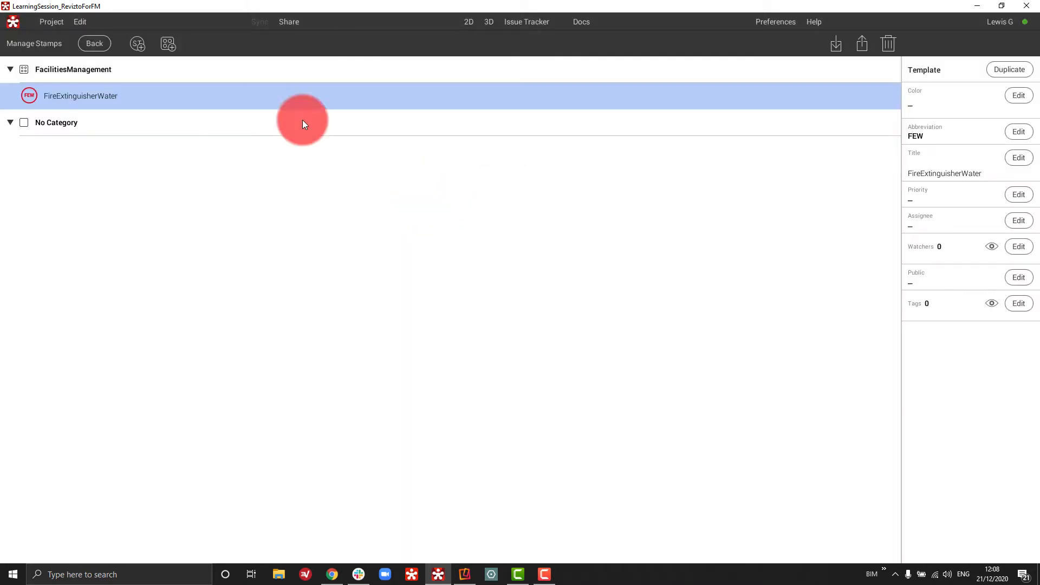
Create a second stamp template in the FacilitiesManagement category, abbreviated FEC and titled FireExtinguisherCO2
left_click(137, 44)
left_click(486, 229)
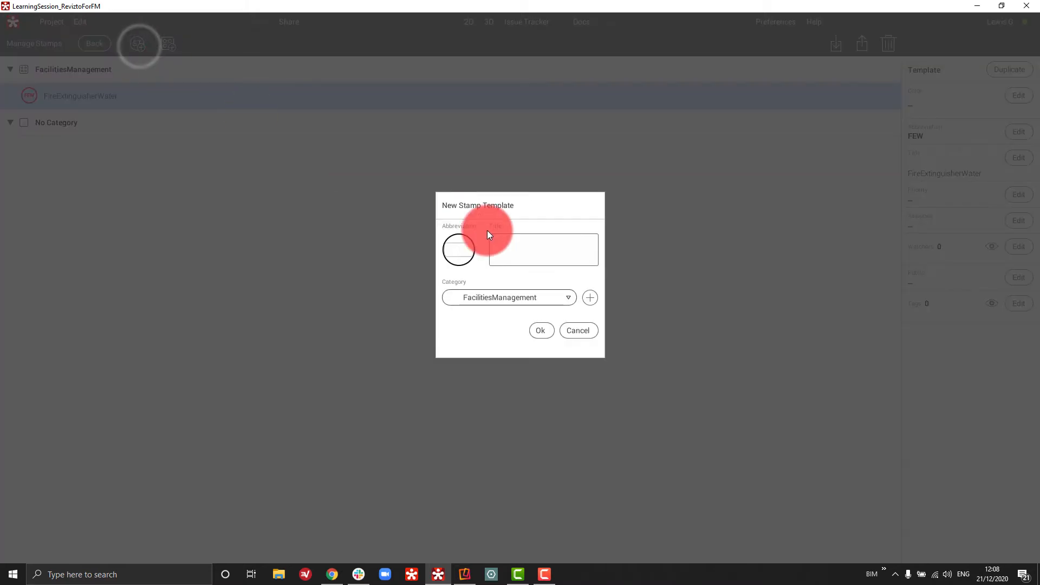
type("FEC")
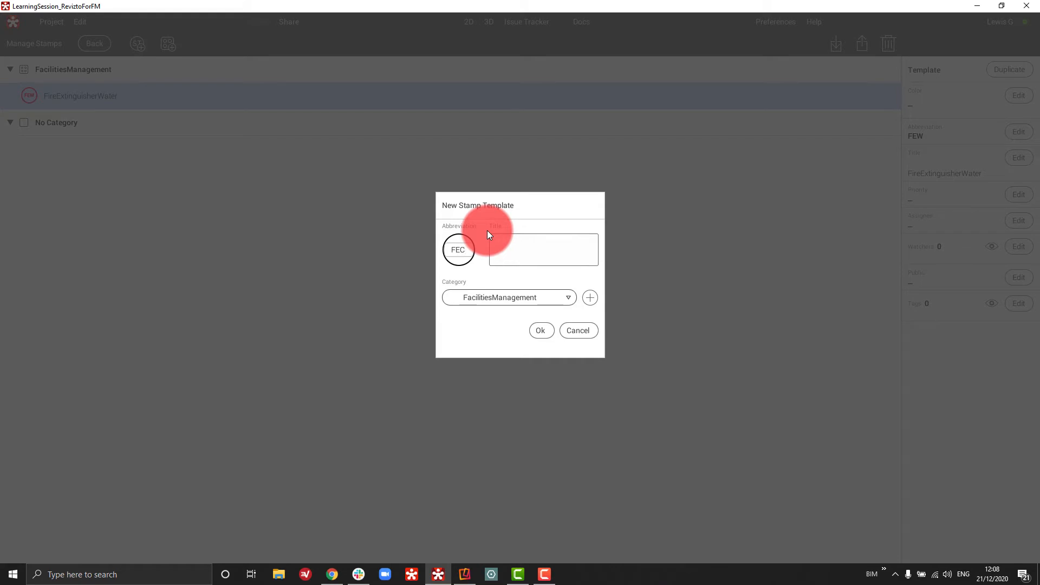
type("FireExtinguisherCO2")
left_click(537, 330)
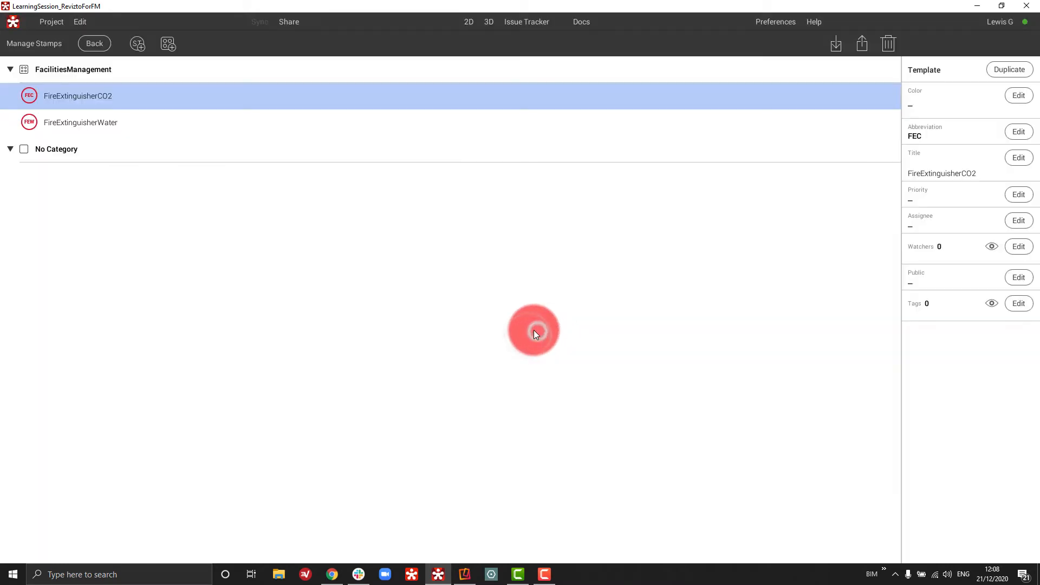
Set the assignee of the FacilitiesManagement stamp category to Facilty Manager and return to the 3D model, leaving stamp mode
left_click(105, 74)
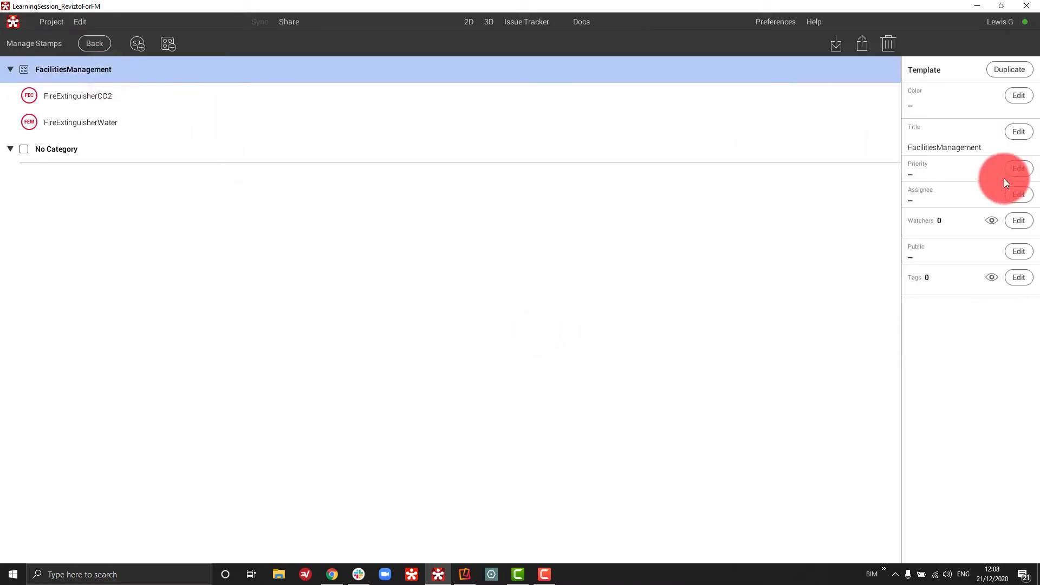
left_click(1016, 195)
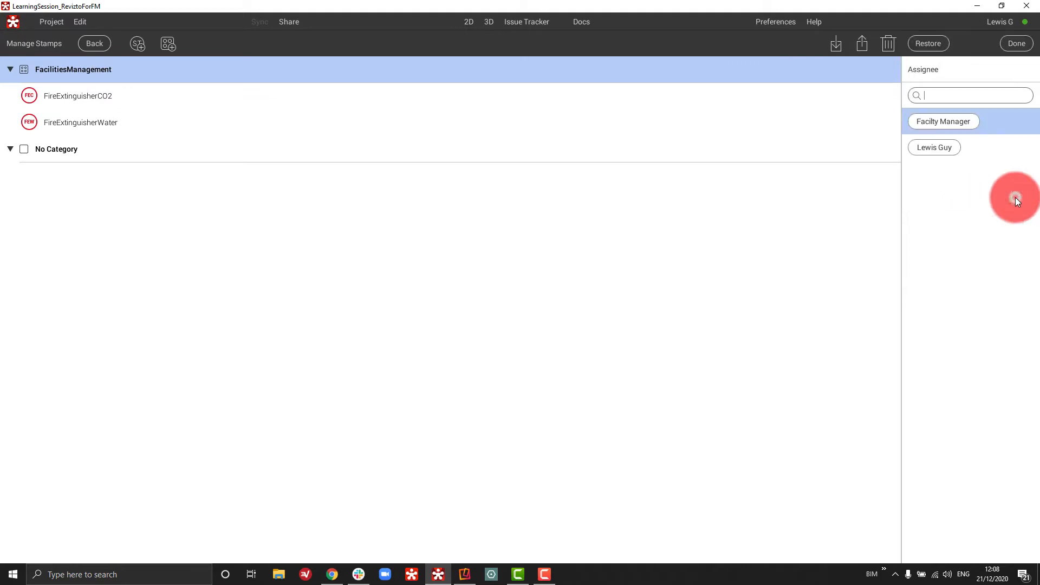
left_click(943, 121)
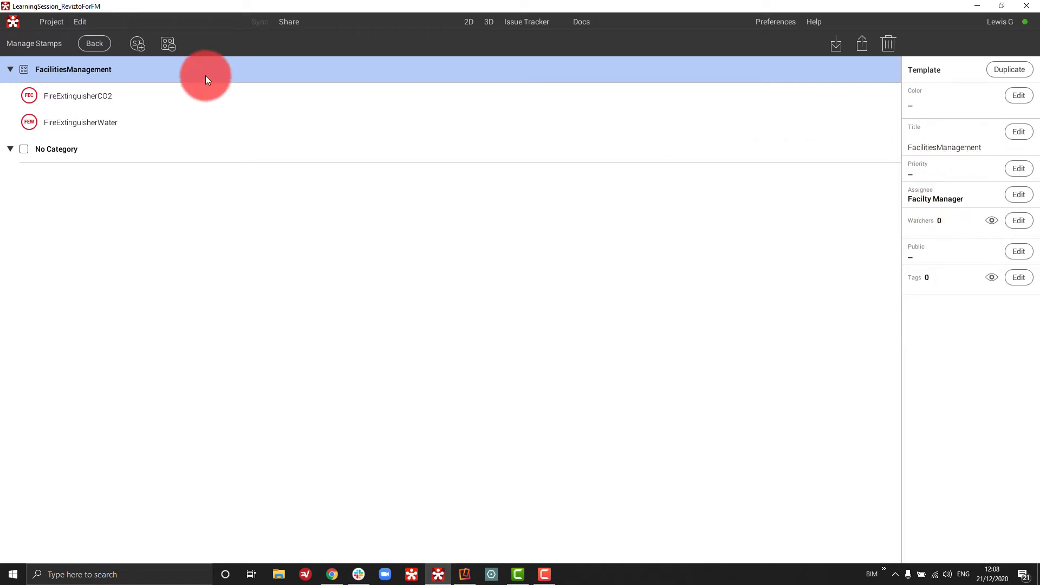
left_click(99, 44)
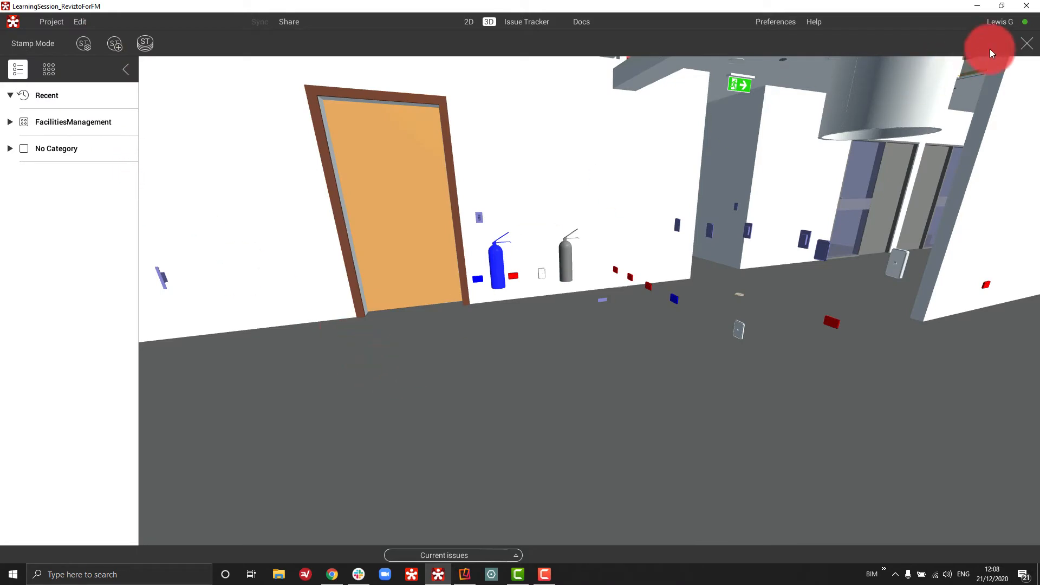
left_click(1027, 43)
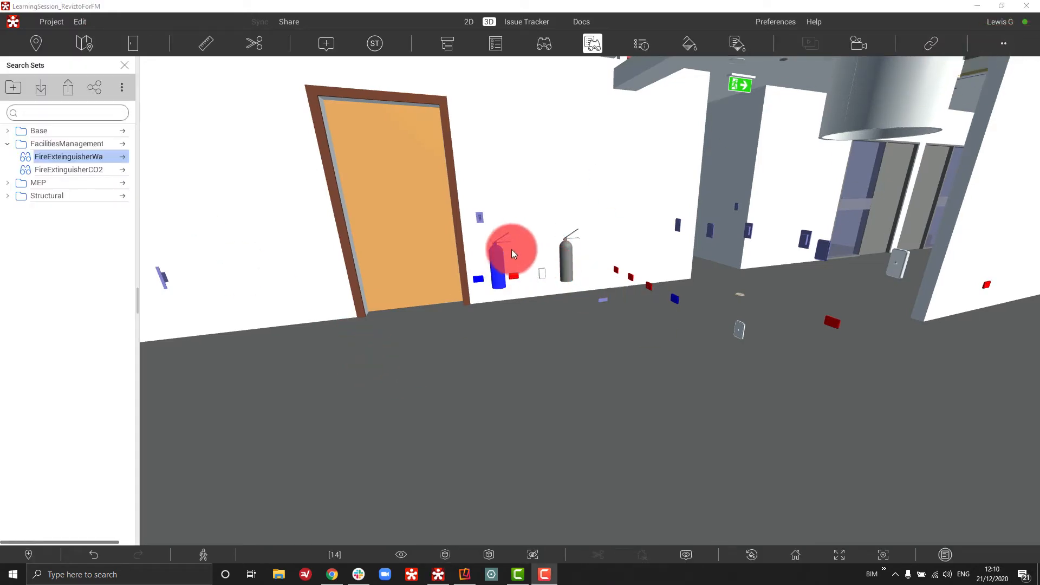
Create a FEW - FireExtinguisherWater stamp on each of the selected water extinguisher objects
left_click(375, 44)
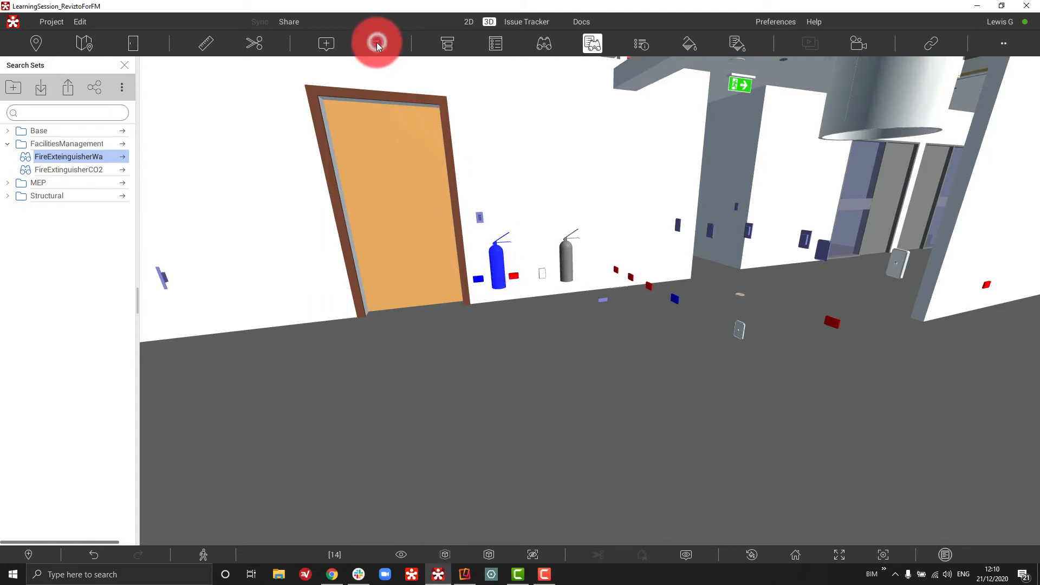
left_click(146, 43)
left_click(448, 185)
double_click(520, 176)
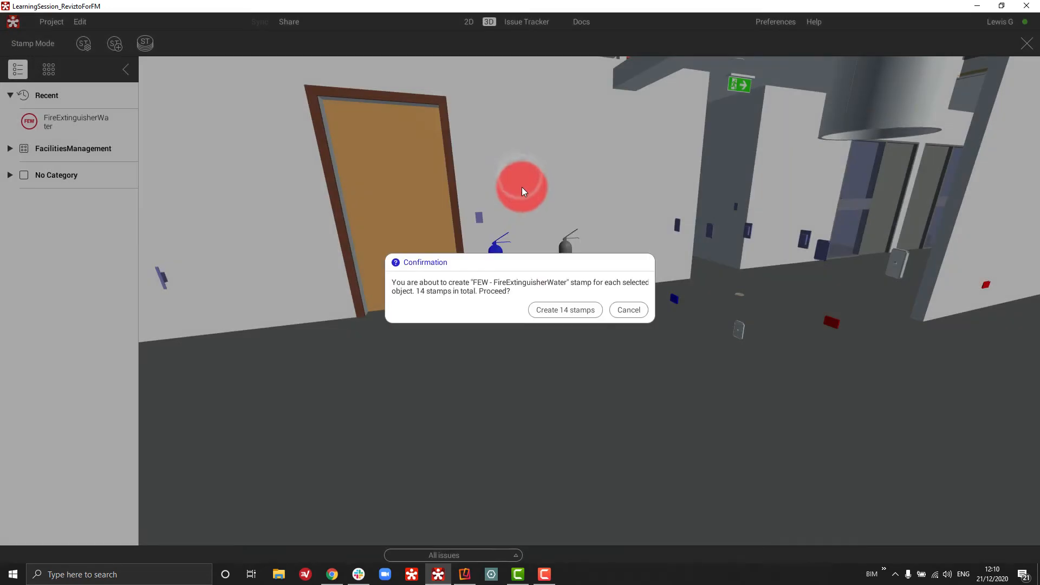
left_click(576, 313)
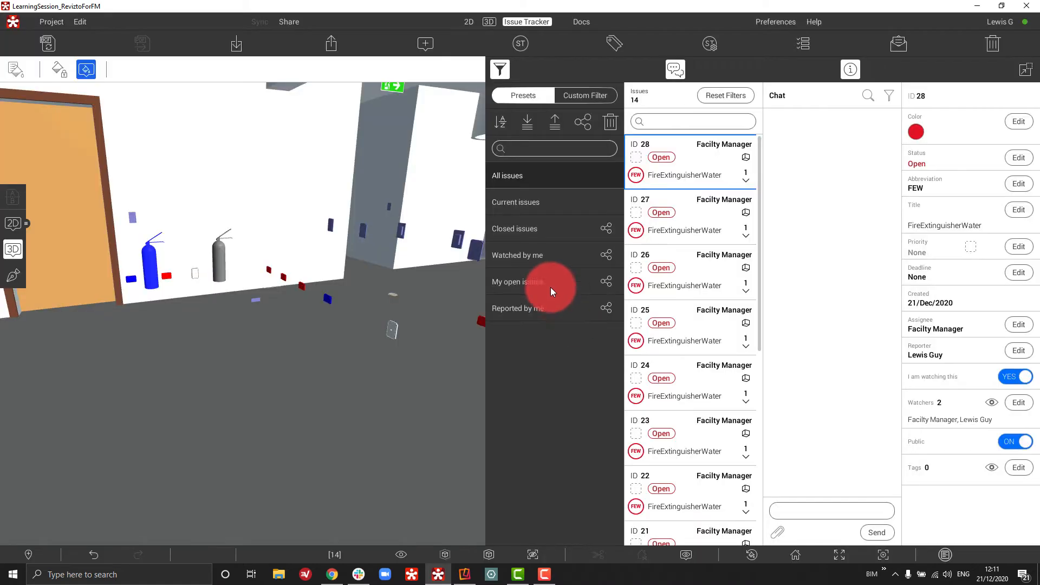
Select the objects of the FireExtinguisherCO2 search set in the 3D model and create a FEC - FireExtinguisherCO2 stamp on each
left_click(489, 23)
left_click(135, 157)
left_click(121, 170)
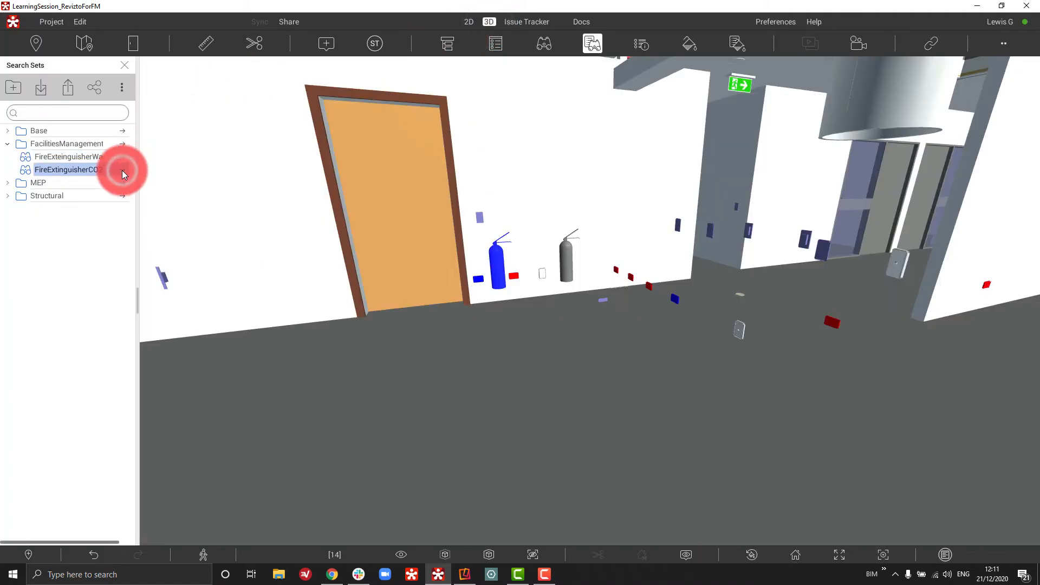
left_click(374, 45)
left_click(145, 47)
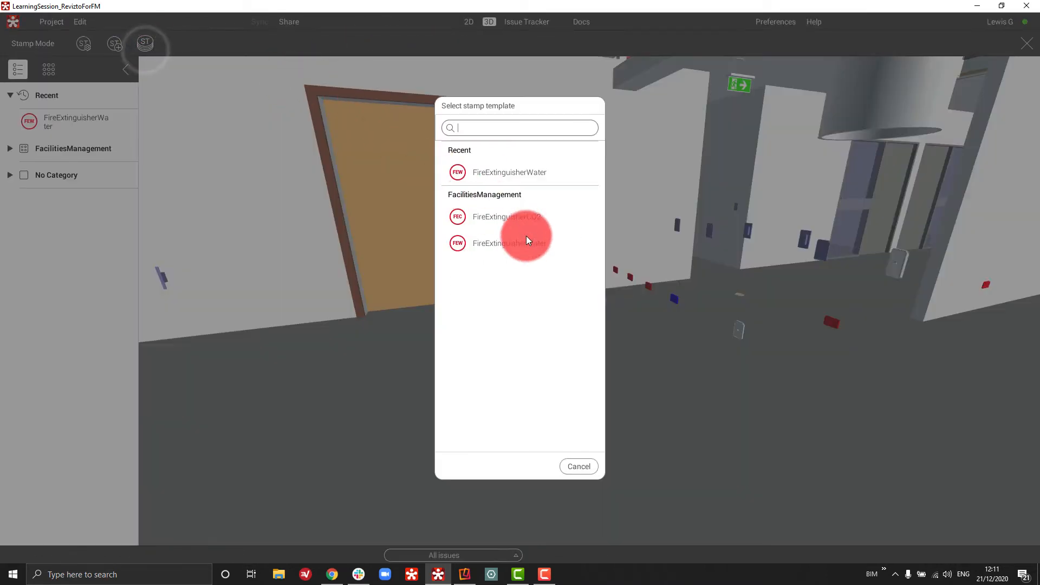
left_click(518, 220)
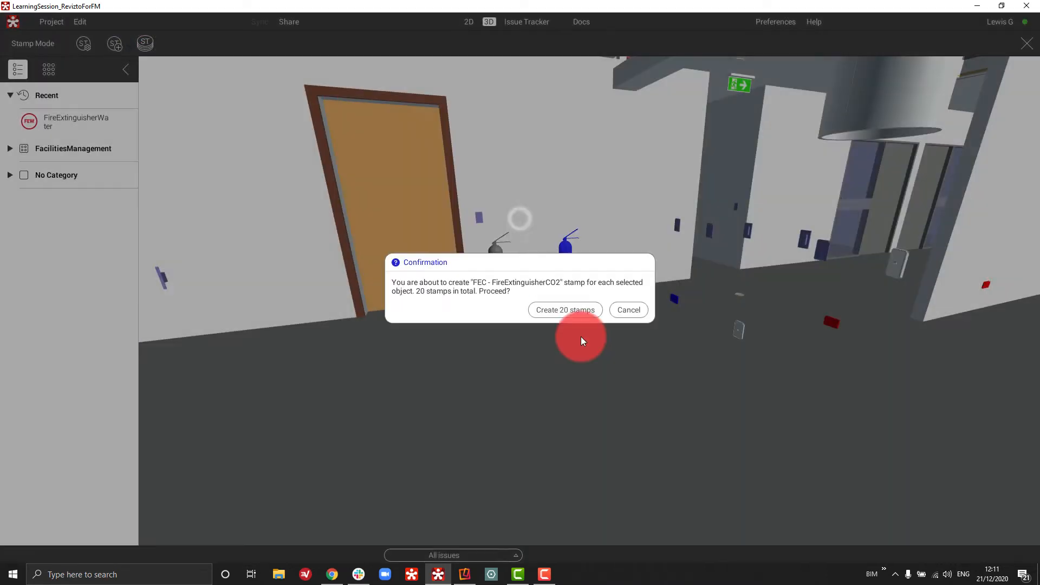
left_click(563, 309)
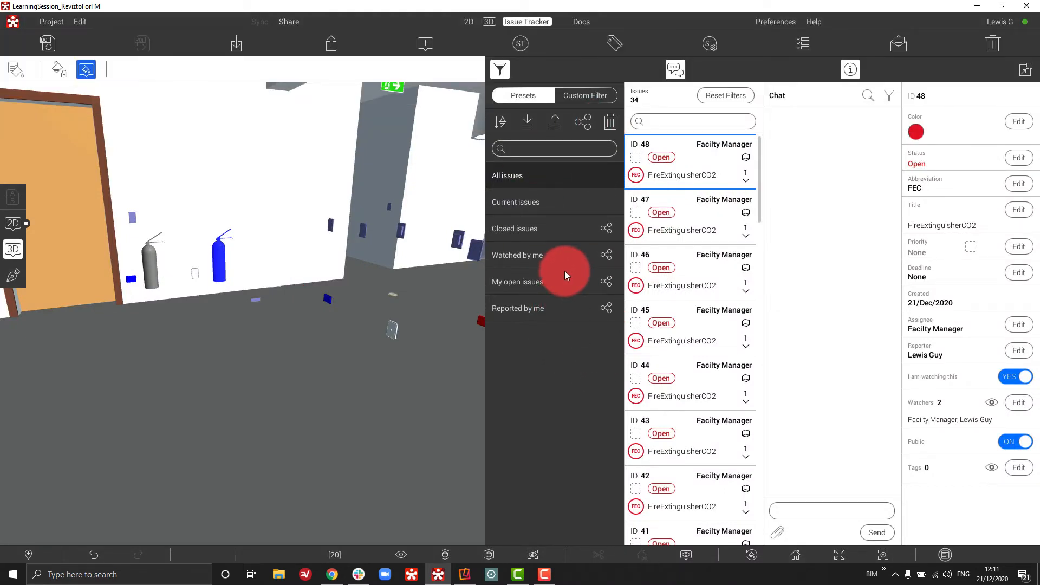
Filter the issues by the stamp abbreviations FEC and FEW and save the filter as a new preset named FireExtinguisher
left_click(584, 94)
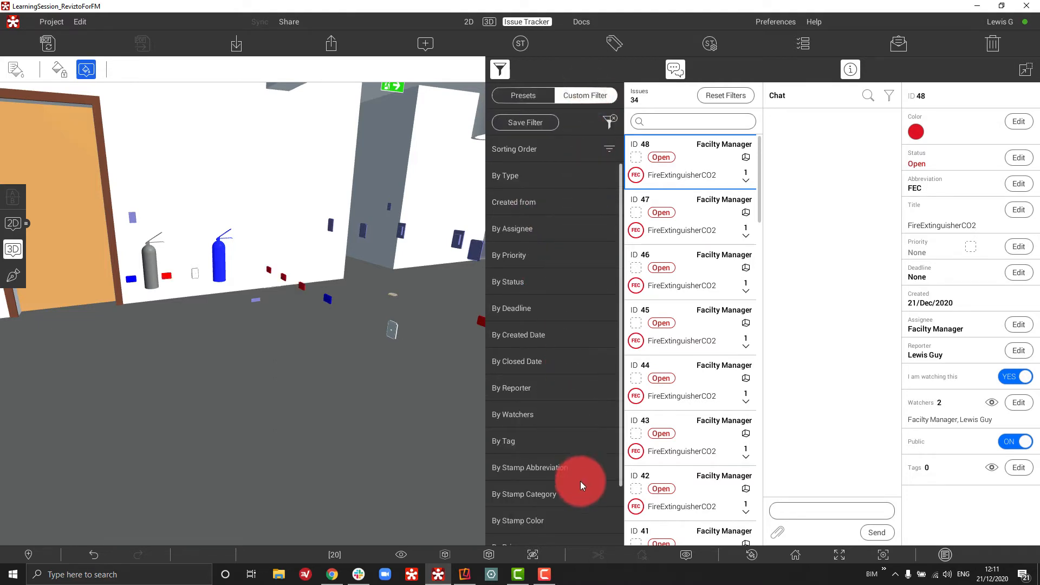
left_click(569, 469)
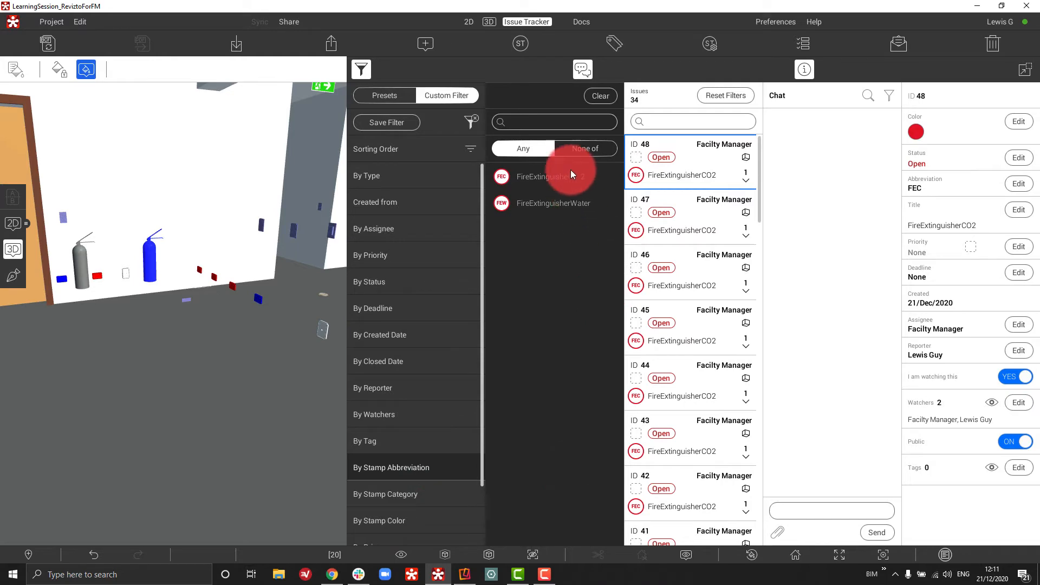
left_click(570, 176)
left_click(549, 203)
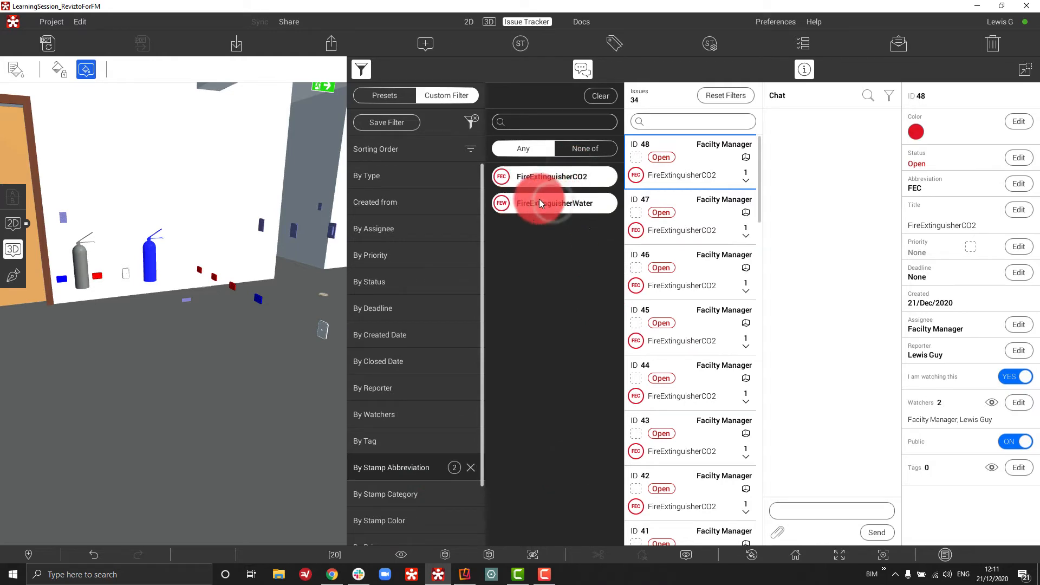
left_click(396, 125)
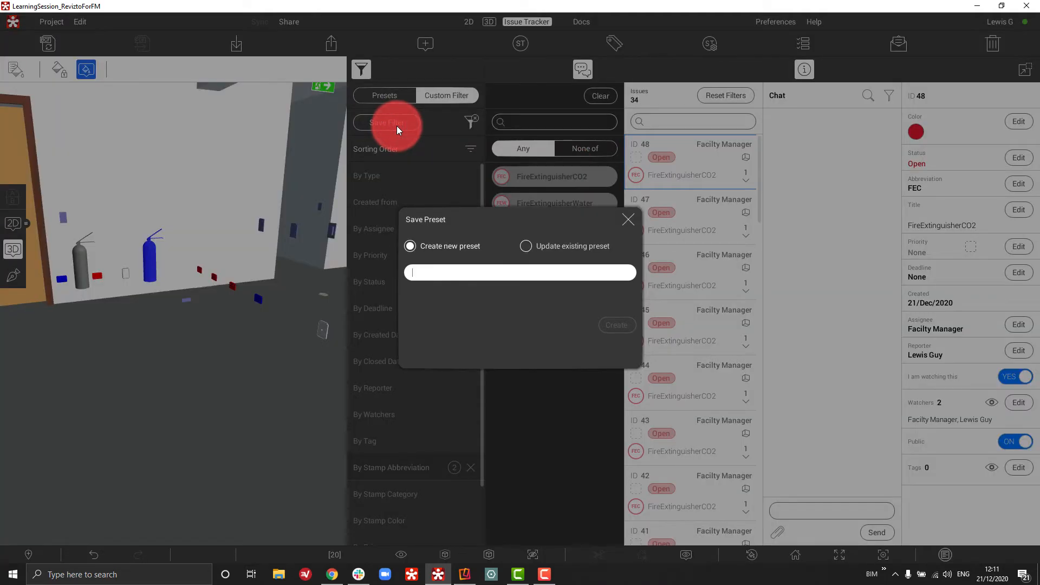
type("FireExtinguisher")
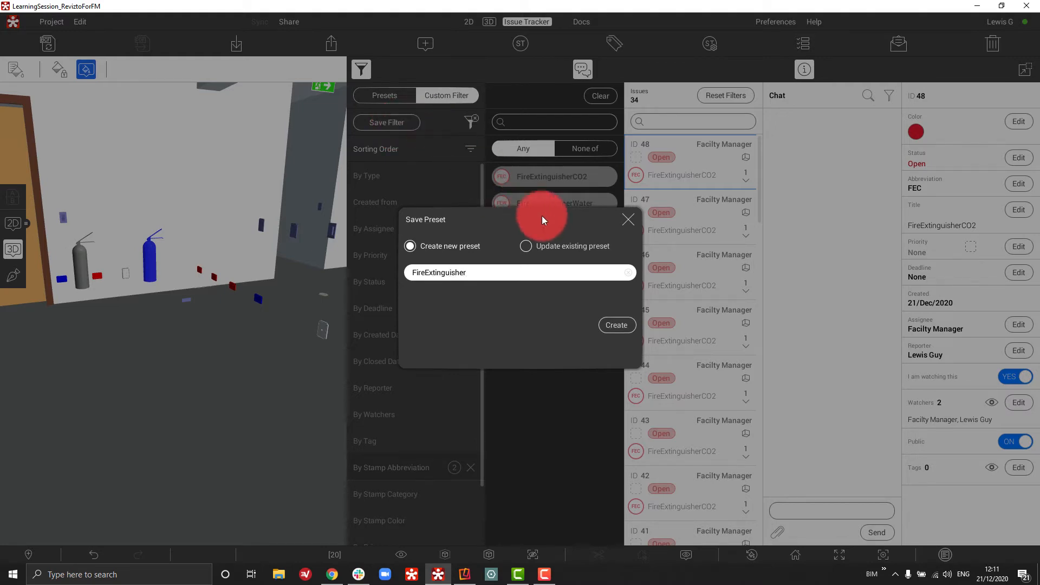
left_click(615, 323)
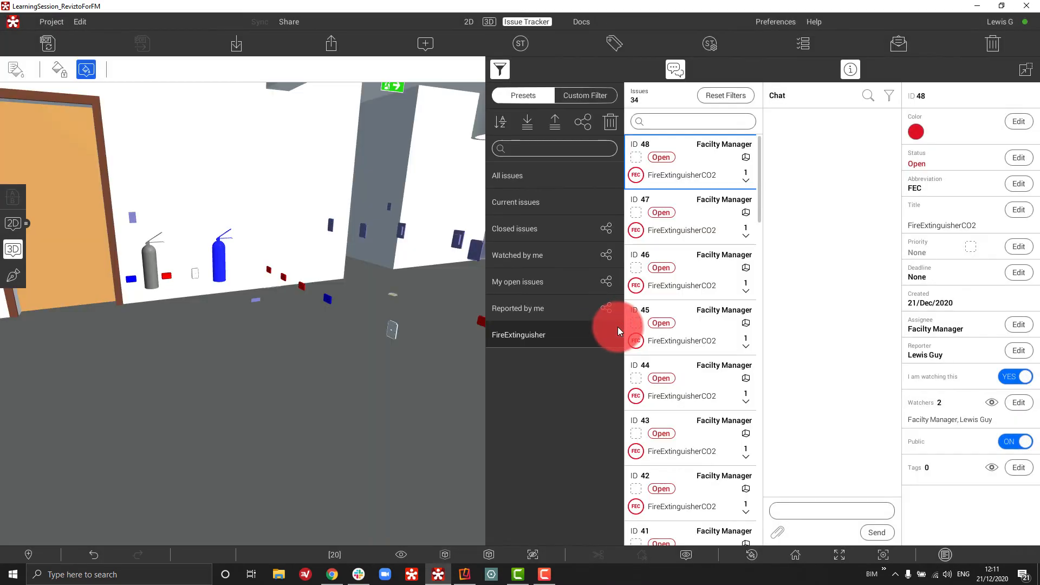
Open the 2D sheet DMC-REV-XX-00-DR-A-1000 - GROUND FLOOR OVERALL from the FMC_AD_OPMHU main model folder and show its issue list
left_click(468, 22)
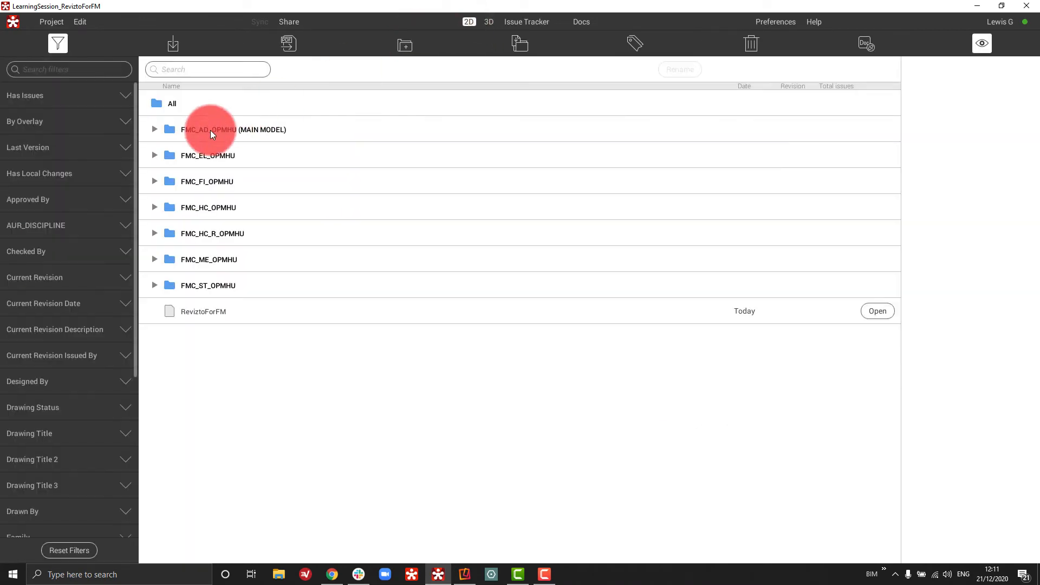
left_click(155, 129)
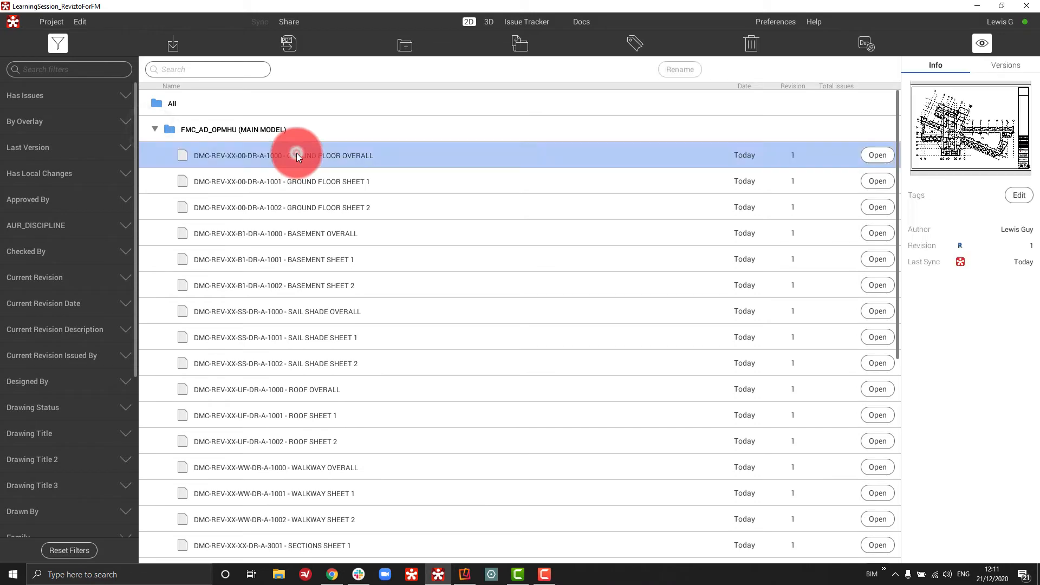
double_click(296, 153)
left_click(880, 73)
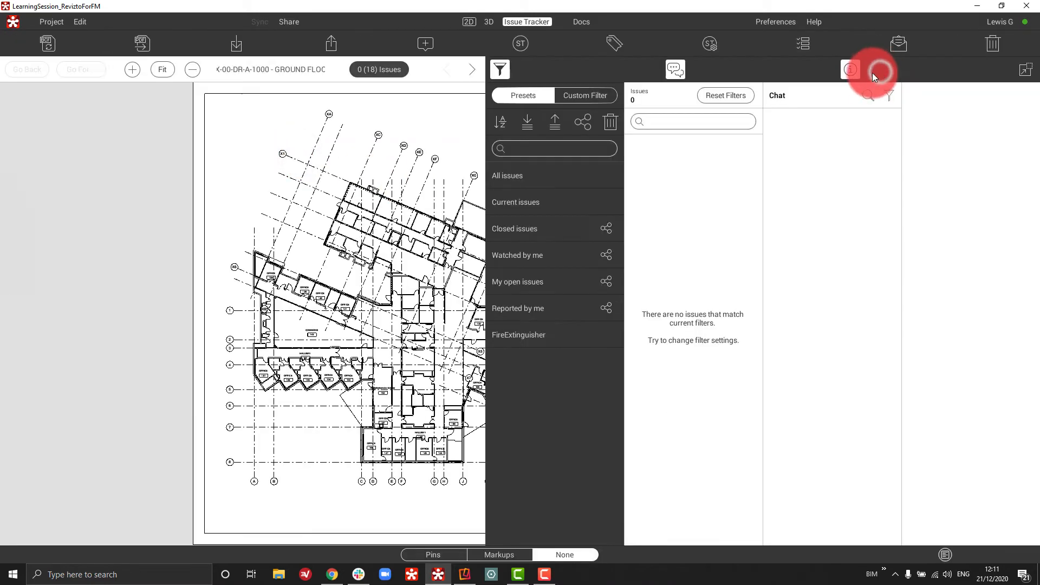
Reset the filters, apply the FireExtinguisher preset, and display the issue pins on the sheet with the issue tracker collapsed
left_click(708, 92)
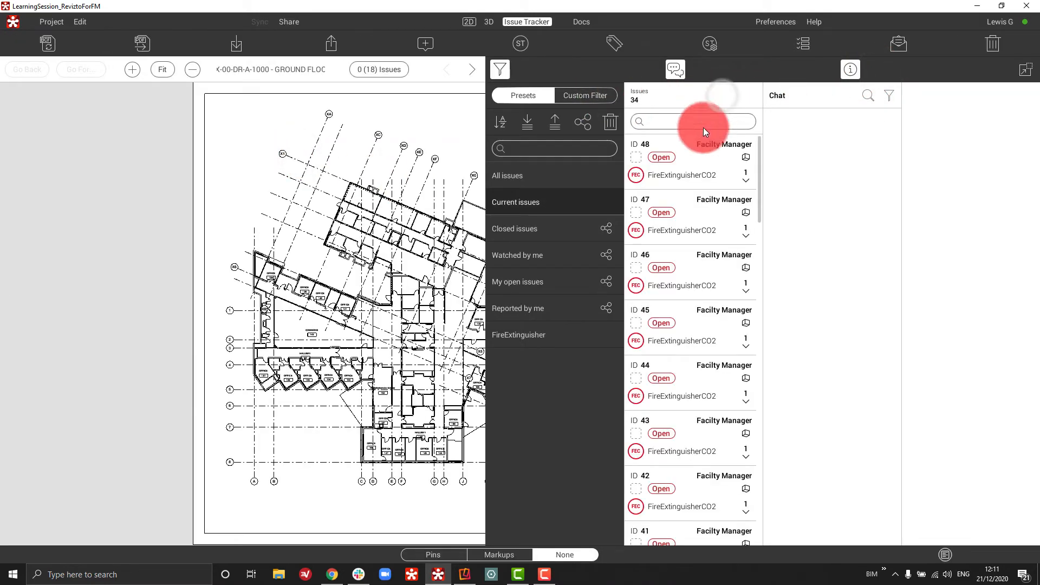
left_click(525, 336)
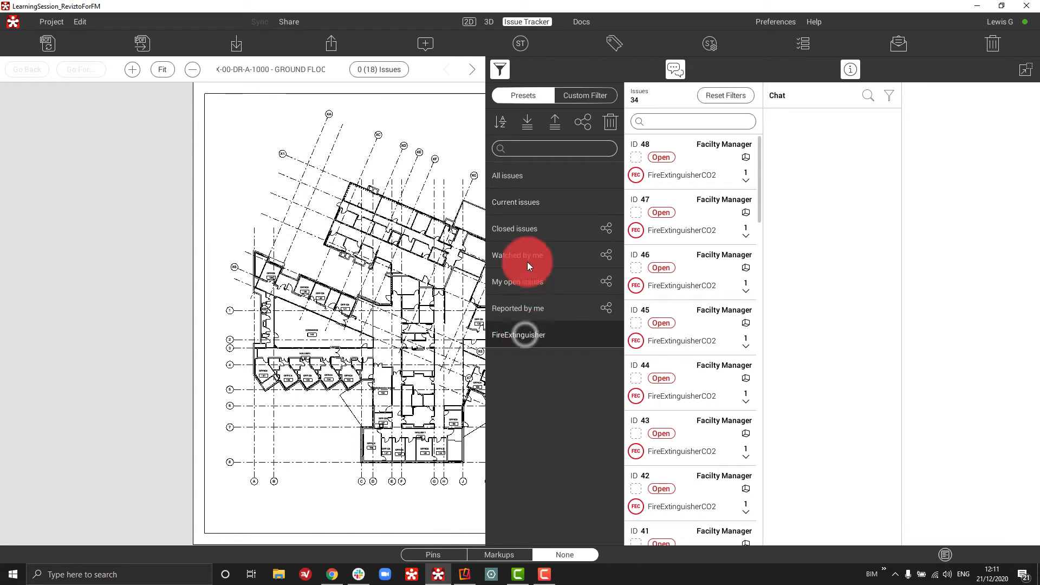
left_click(433, 555)
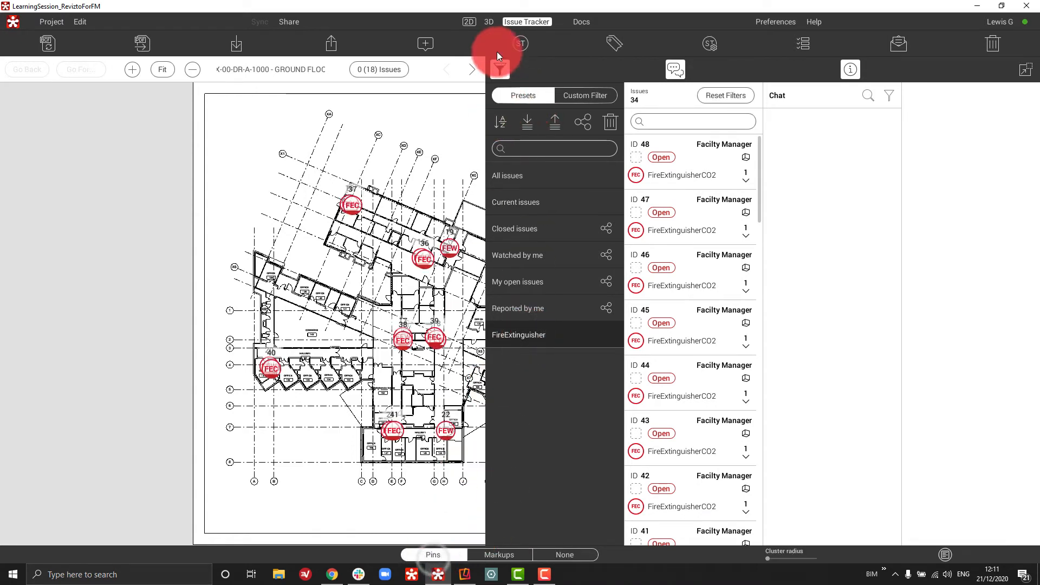
left_click(502, 71)
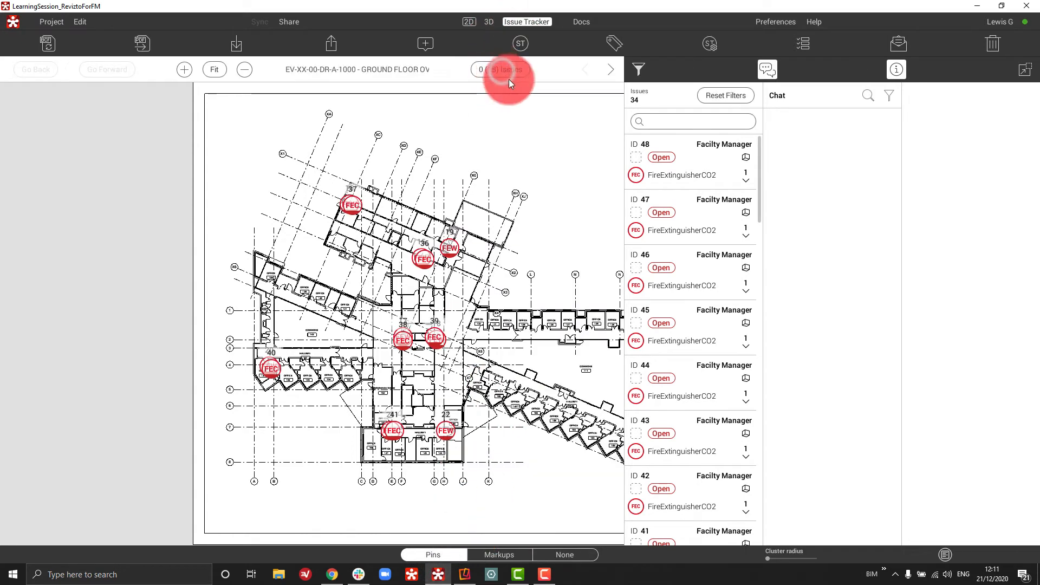
left_click(1024, 69)
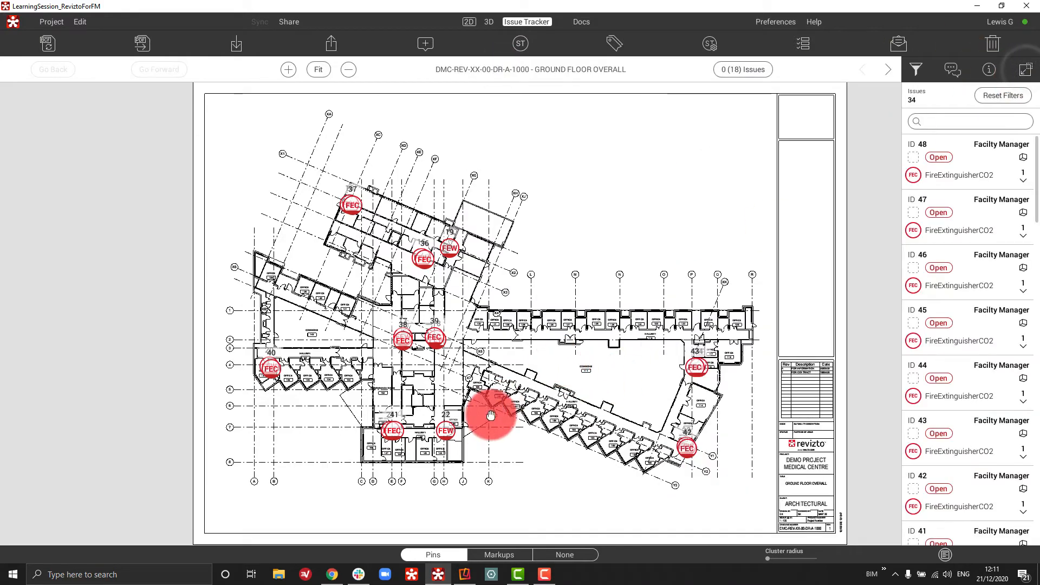
Examine the FEW and FEC stamp locations on the ground floor plan, around office 137 and along the central corridor
left_click_drag(487, 426, 541, 402)
scroll(310, 348, "up", 4)
scroll(324, 346, "up", 6)
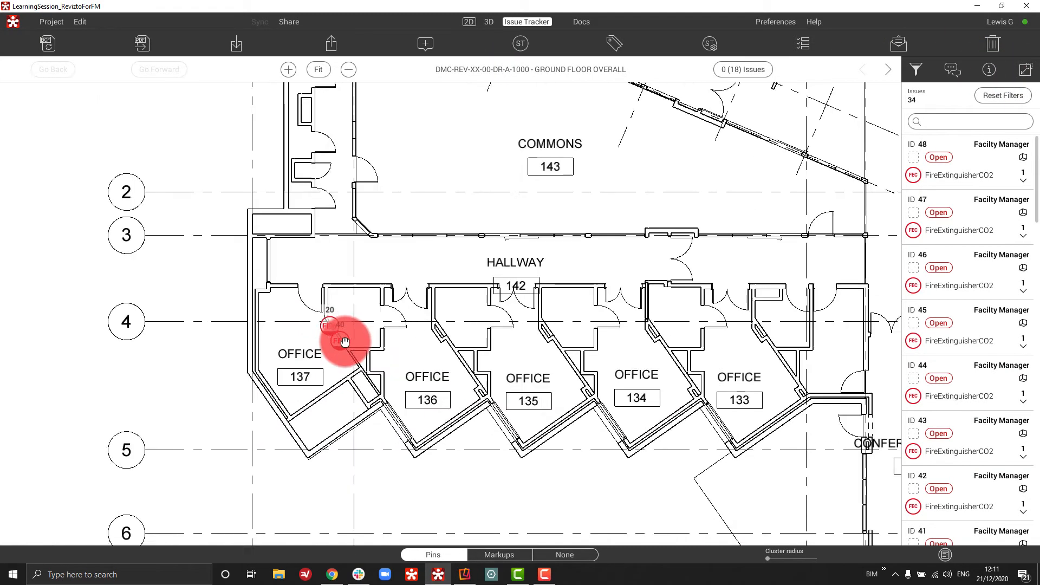
scroll(344, 327, "up", 5)
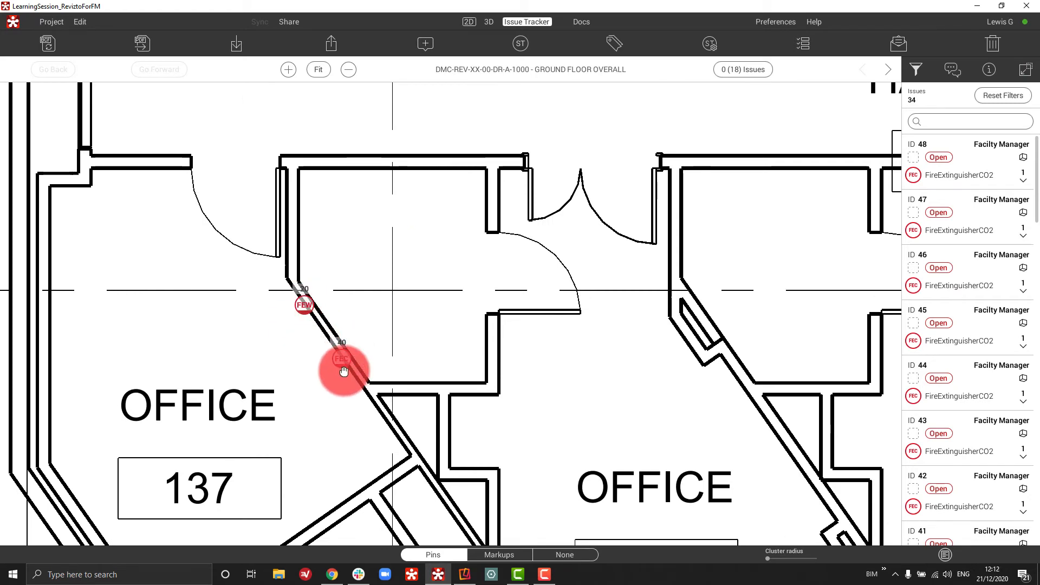
scroll(345, 378, "down", 4)
scroll(344, 378, "down", 1)
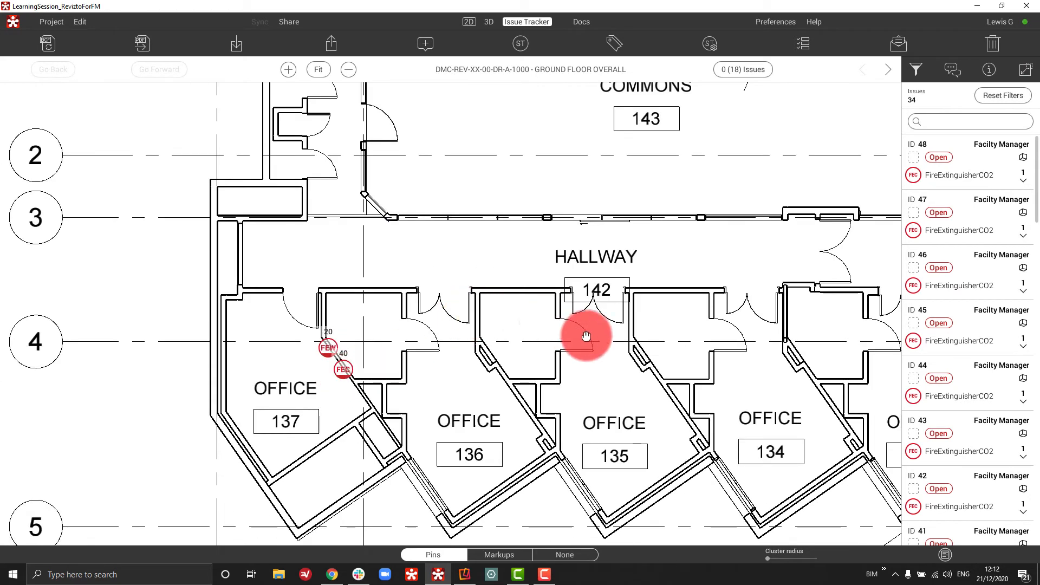
scroll(583, 338, "down", 4)
left_click_drag(714, 369, 446, 397)
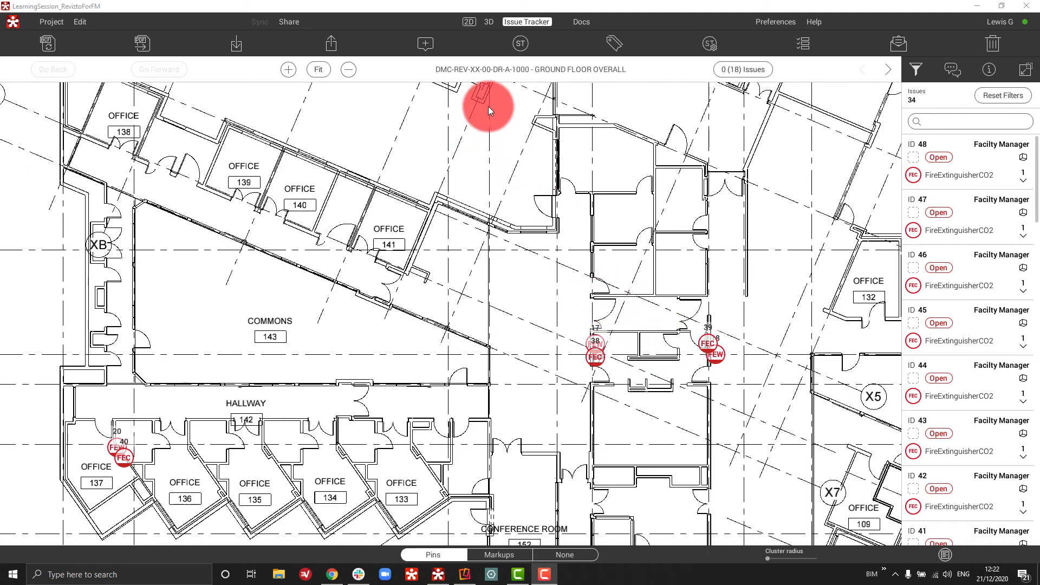
Return to the 3D model's home view and add a property condition to a new object search
left_click(489, 21)
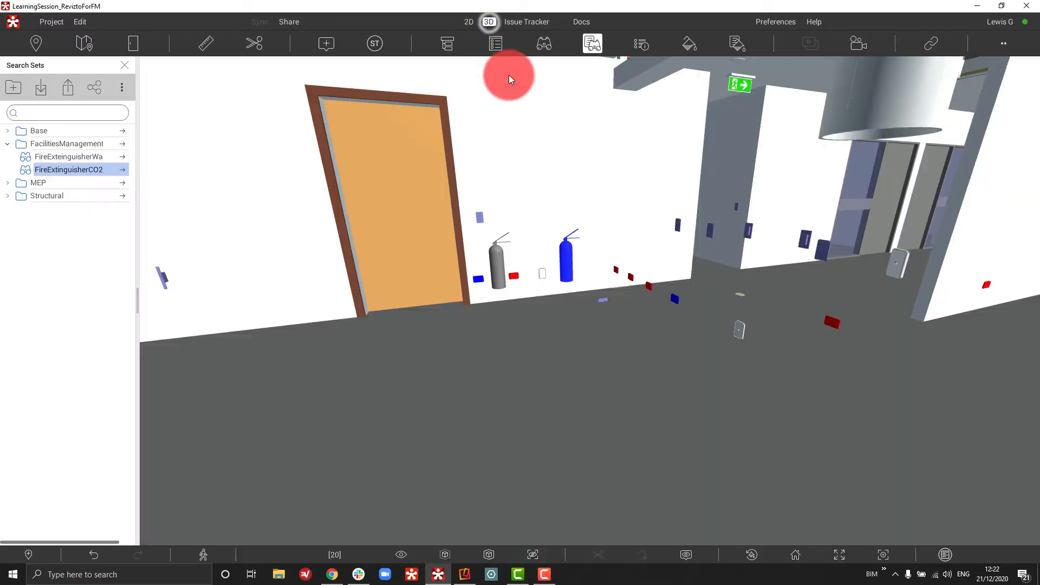
left_click(800, 557)
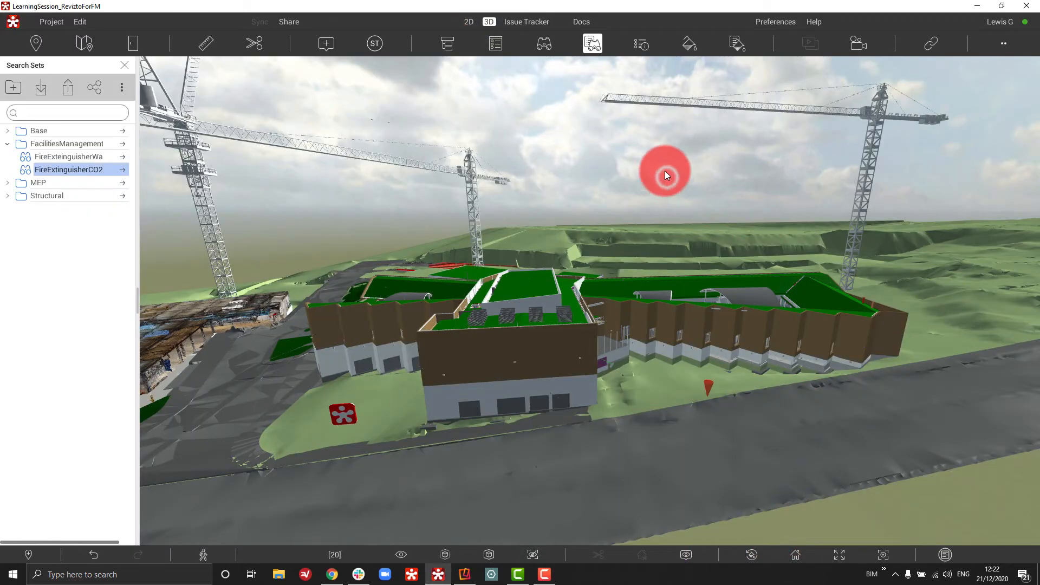
left_click(545, 43)
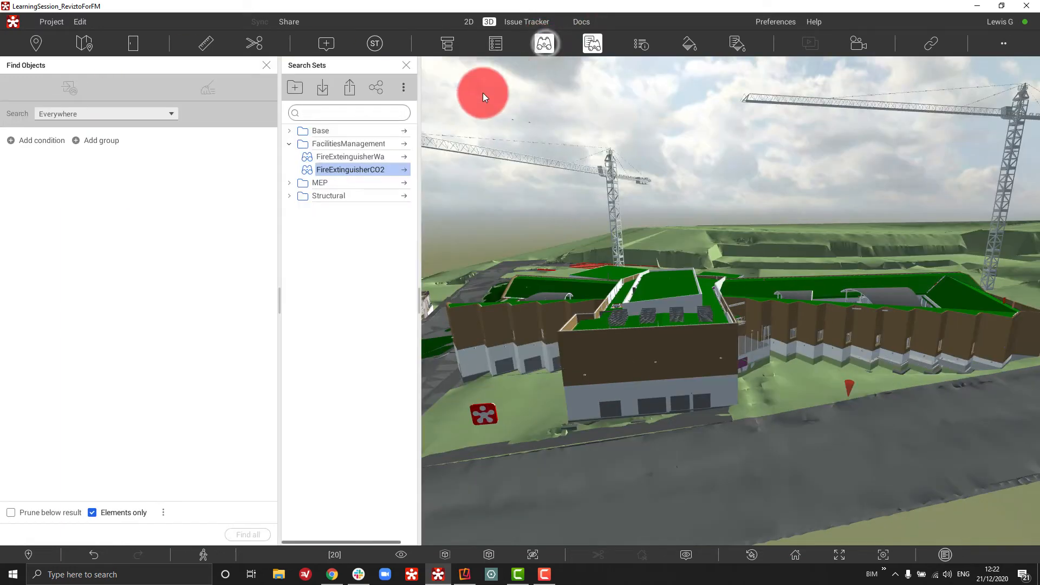
left_click(17, 140)
left_click(28, 157)
Base the search condition on the Item Name property with the contains operation
left_click(174, 154)
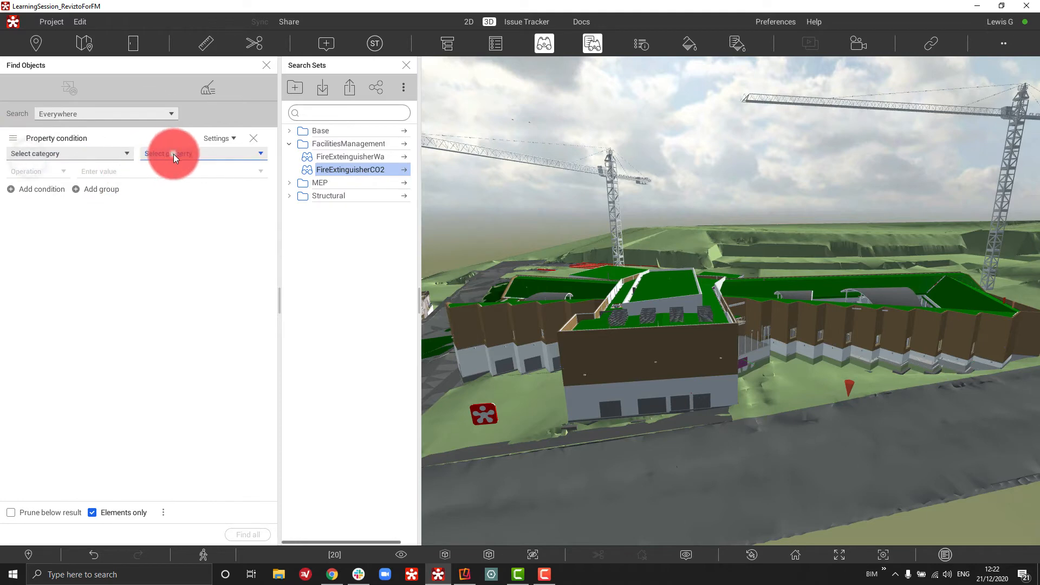
type("name")
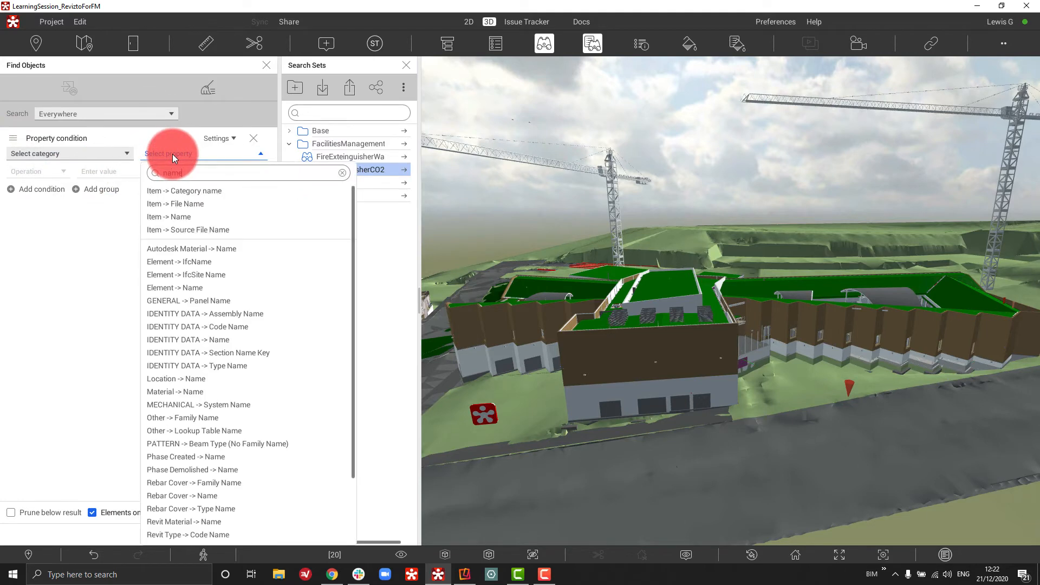
left_click(184, 216)
left_click(54, 171)
left_click(27, 240)
Set the condition's value to the new value "distribution board"
left_click(148, 172)
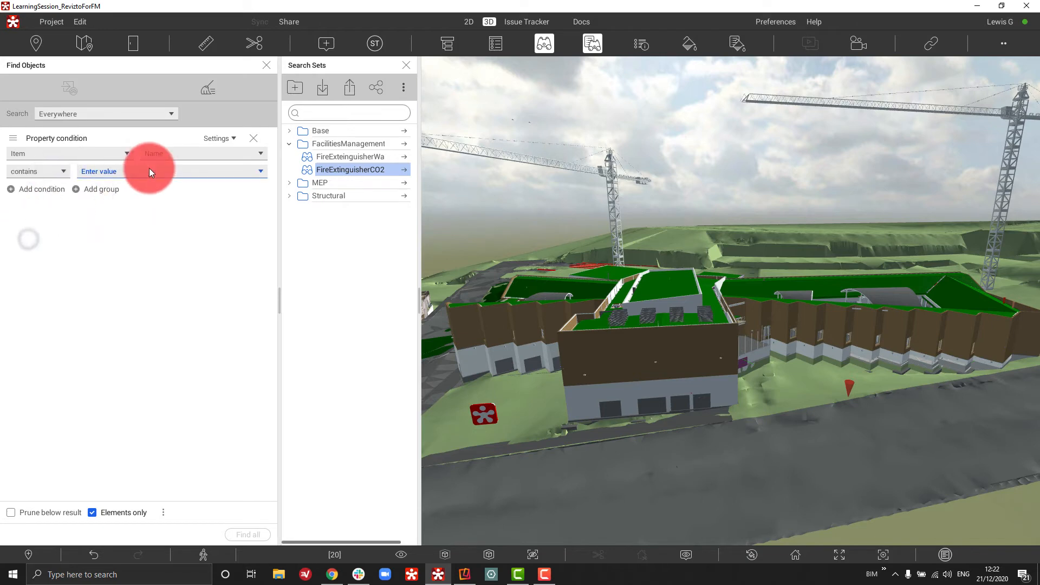
type("d")
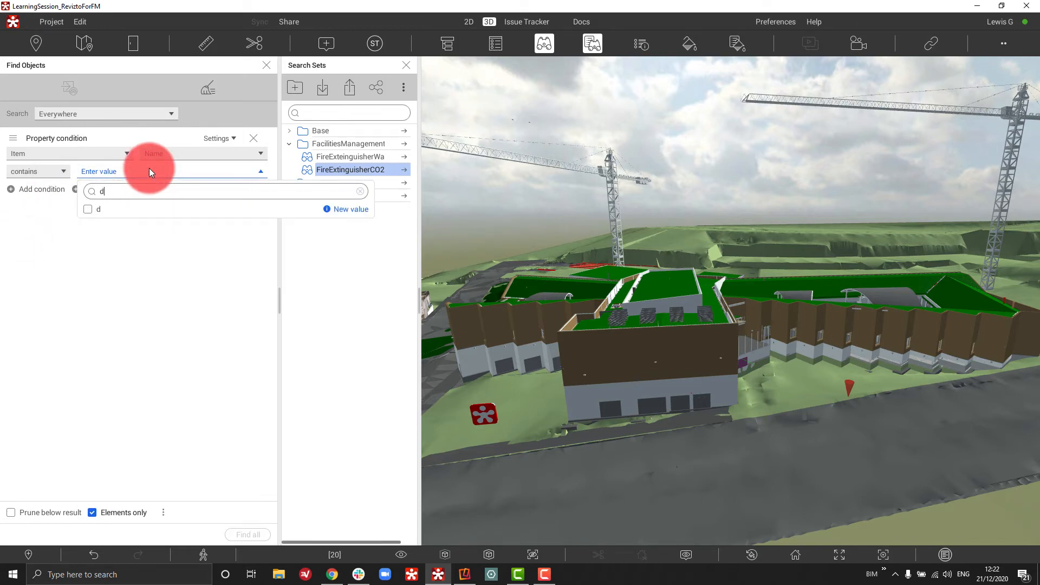
type("istribu")
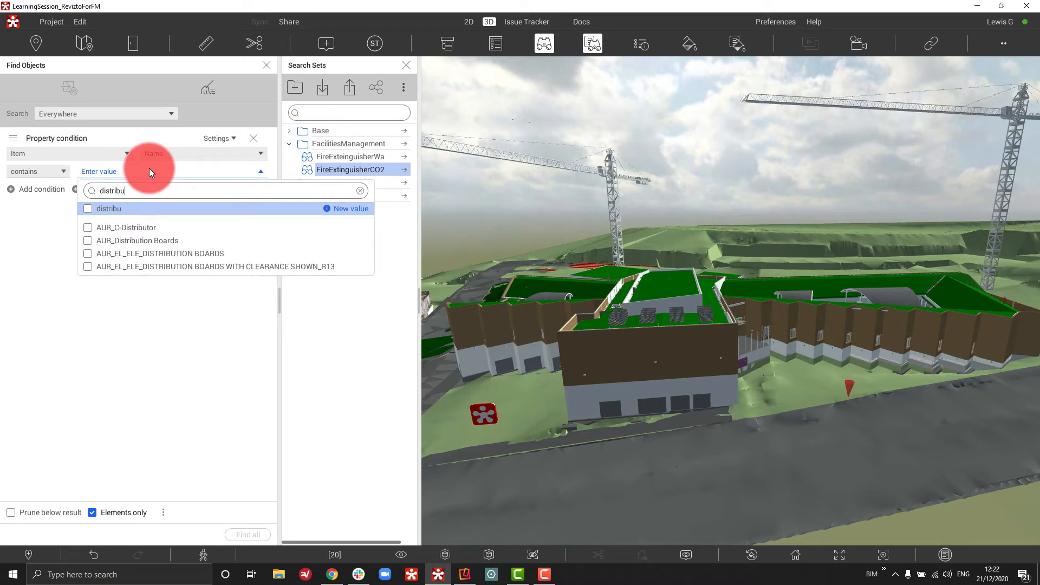
type("tion ")
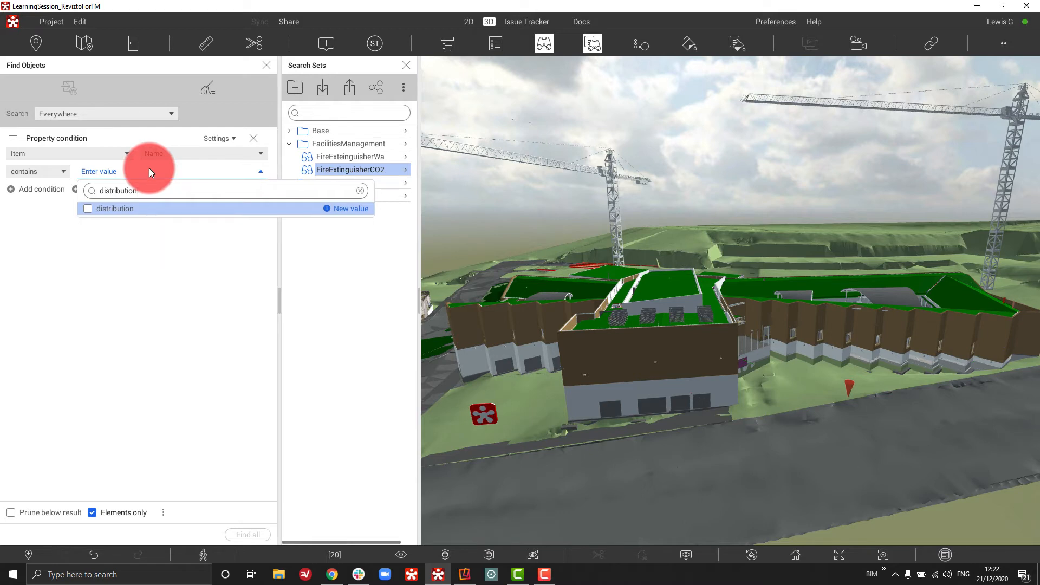
type("board")
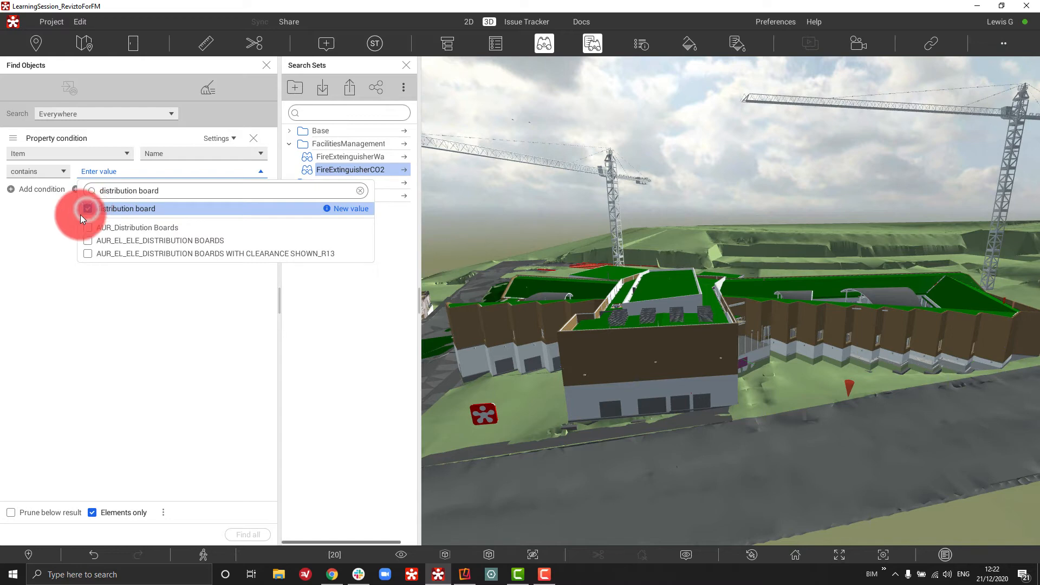
left_click(87, 209)
left_click(66, 233)
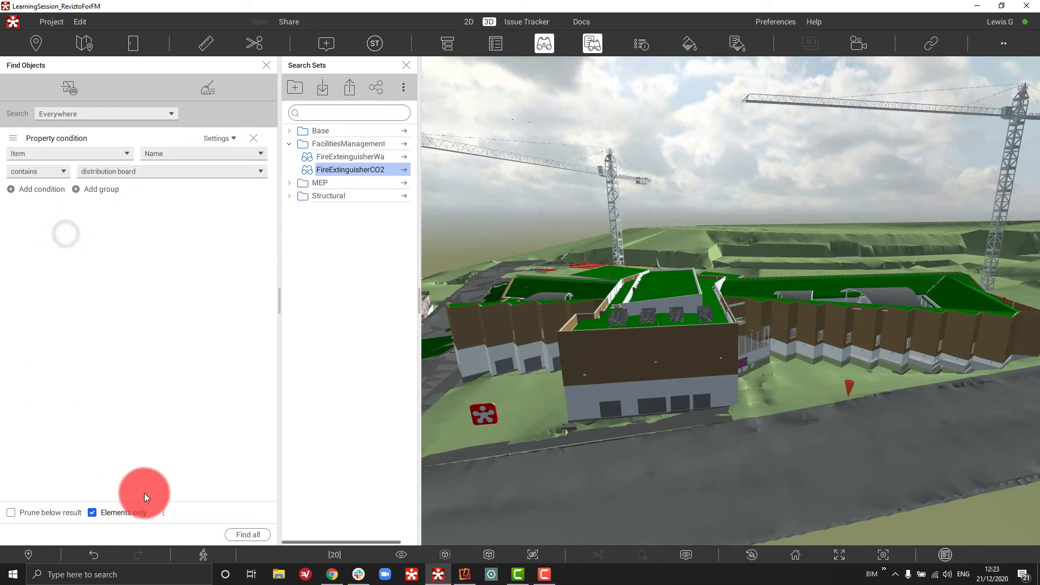
Turn off case matching for the search and find all matching distribution board objects
left_click(163, 511)
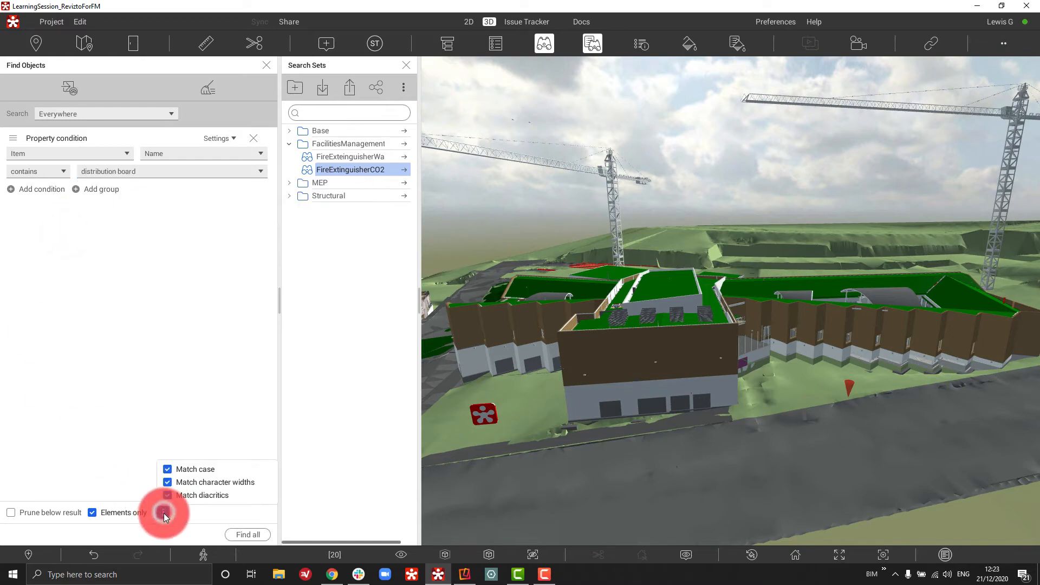
left_click(203, 467)
left_click(152, 355)
left_click(255, 535)
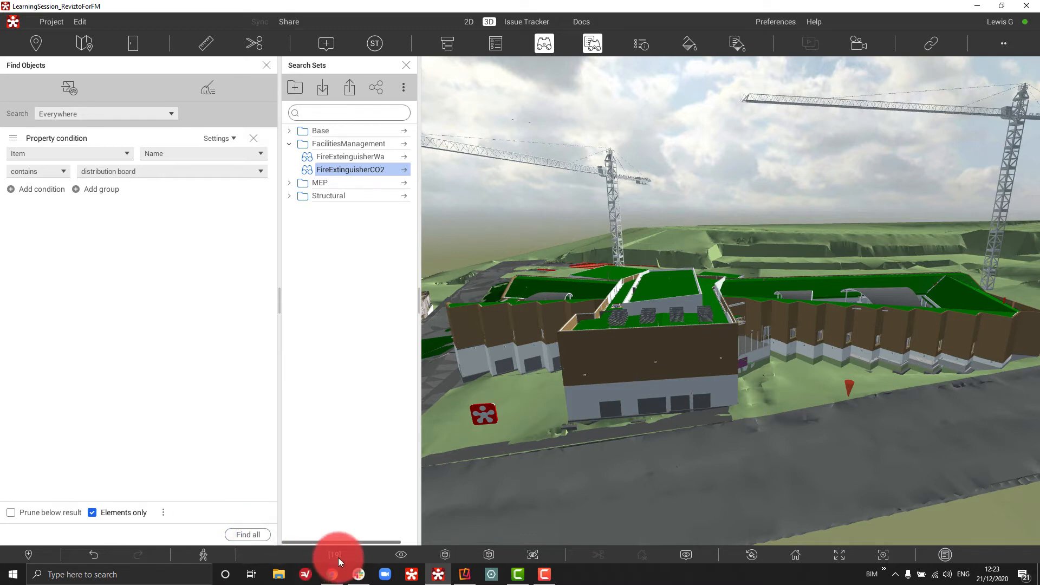
Save the search as a search set named DBB and move it into the FacilitiesManagement folder
left_click(68, 87)
left_click(88, 108)
left_click(466, 246)
type("D")
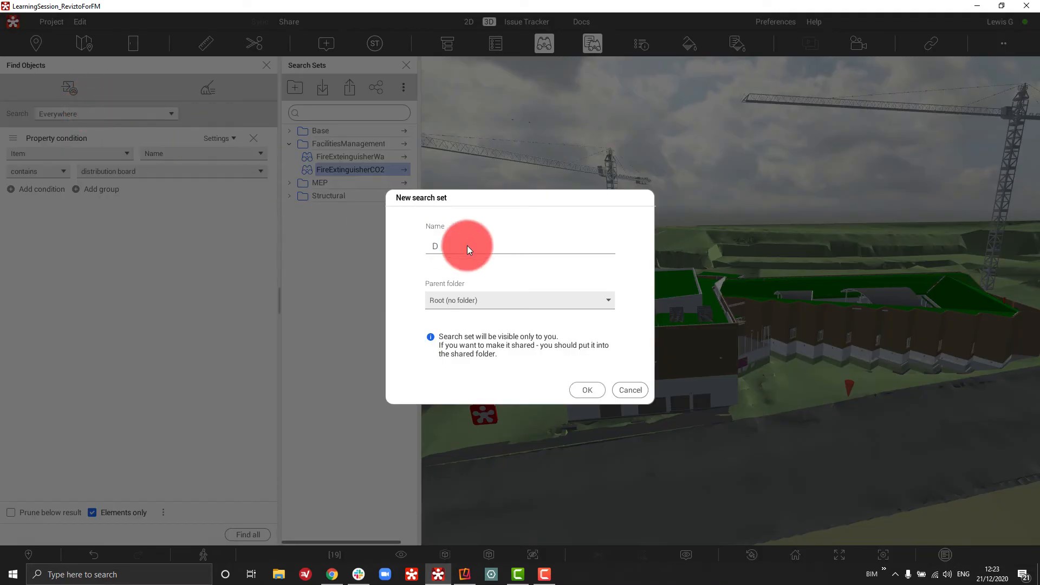
type("BB")
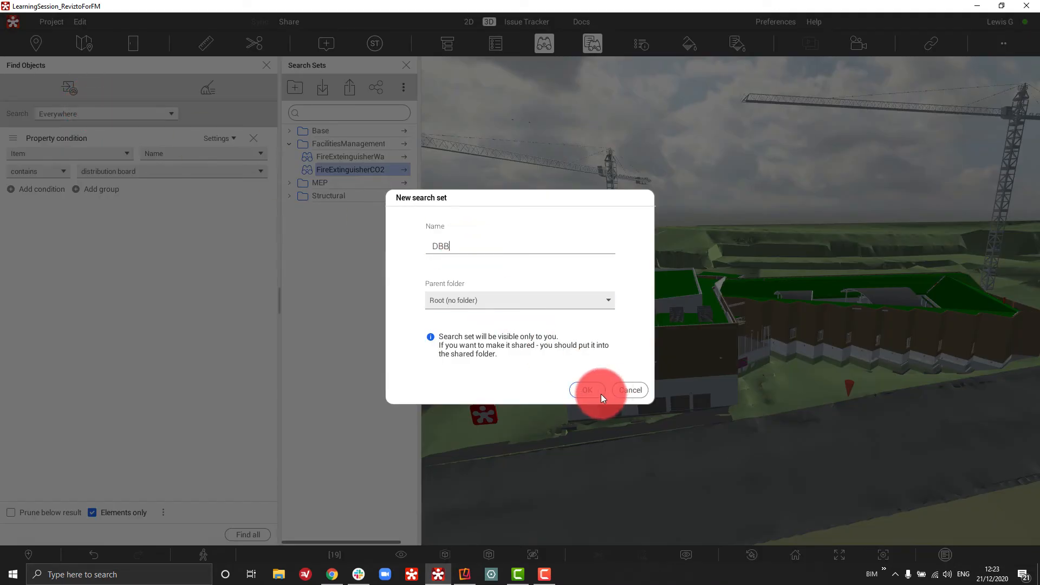
left_click(600, 394)
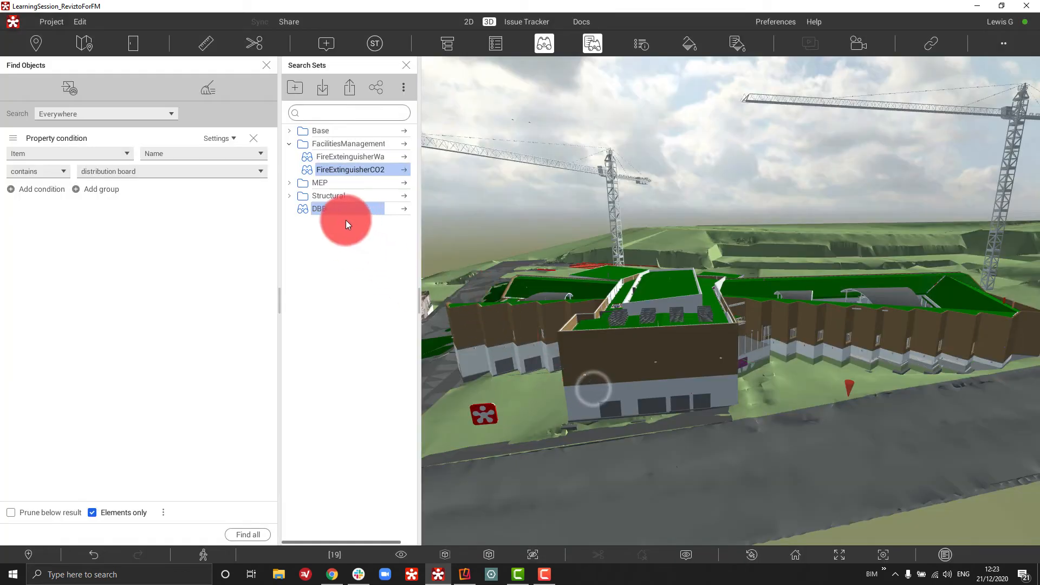
left_click_drag(317, 209, 369, 148)
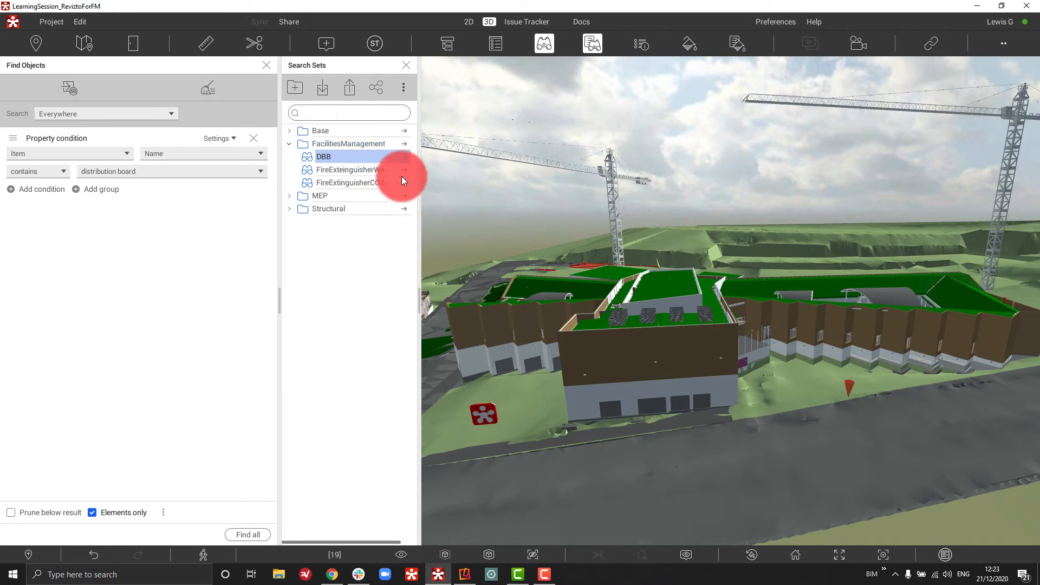
Create a stamp template with abbreviation DBB and title DistributionBoards in the FacilitiesManagement category, and return to stamp mode
left_click(378, 45)
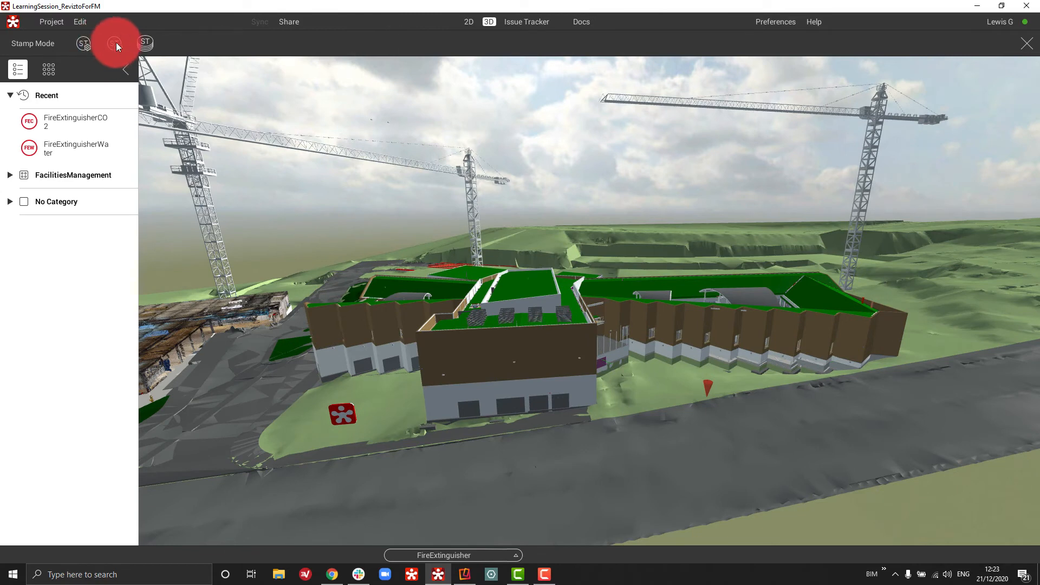
left_click(116, 43)
left_click(464, 204)
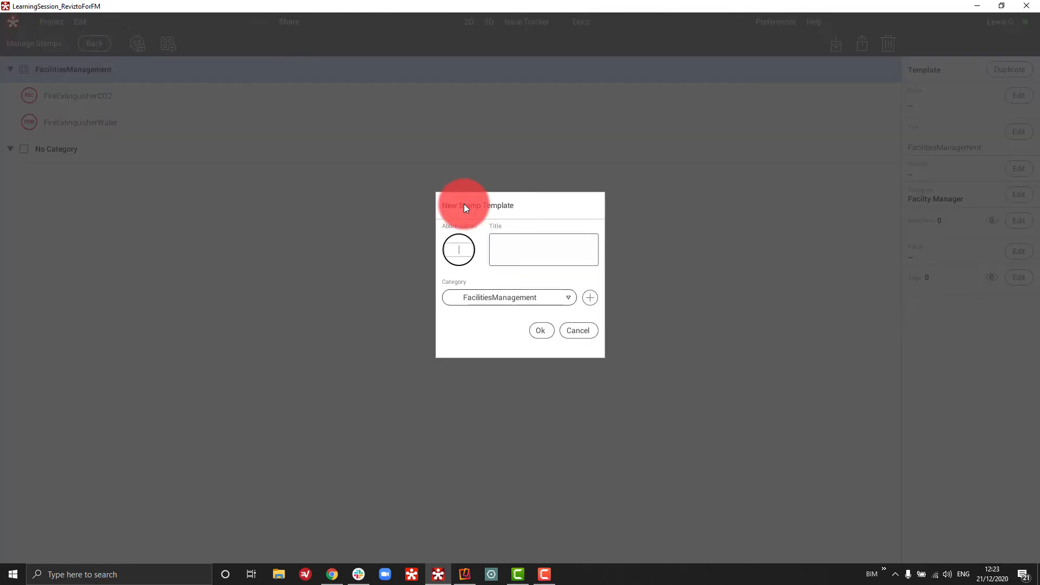
type("DBB")
left_click(518, 252)
type("DistributionBoards")
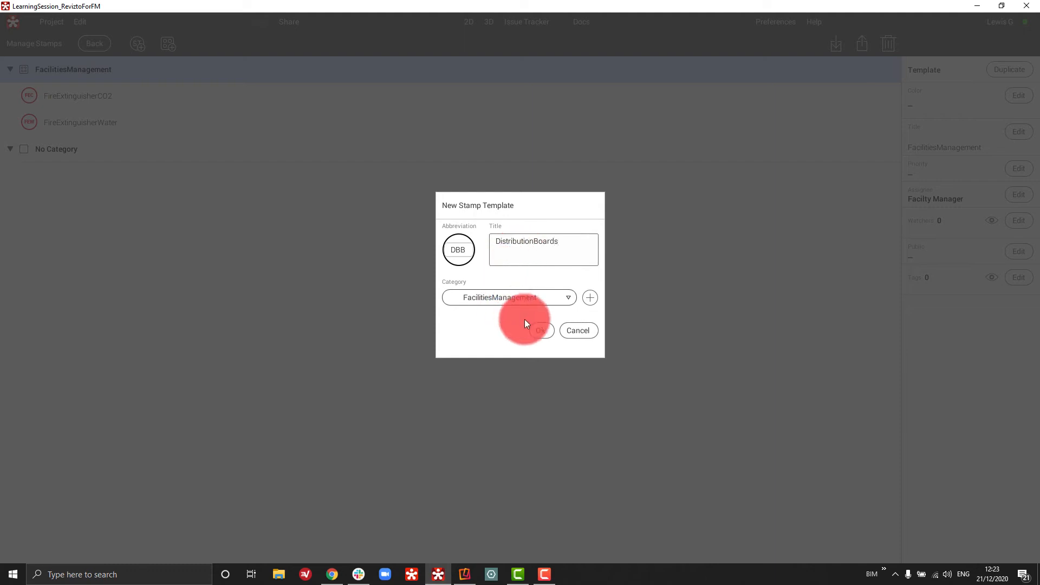
left_click(542, 331)
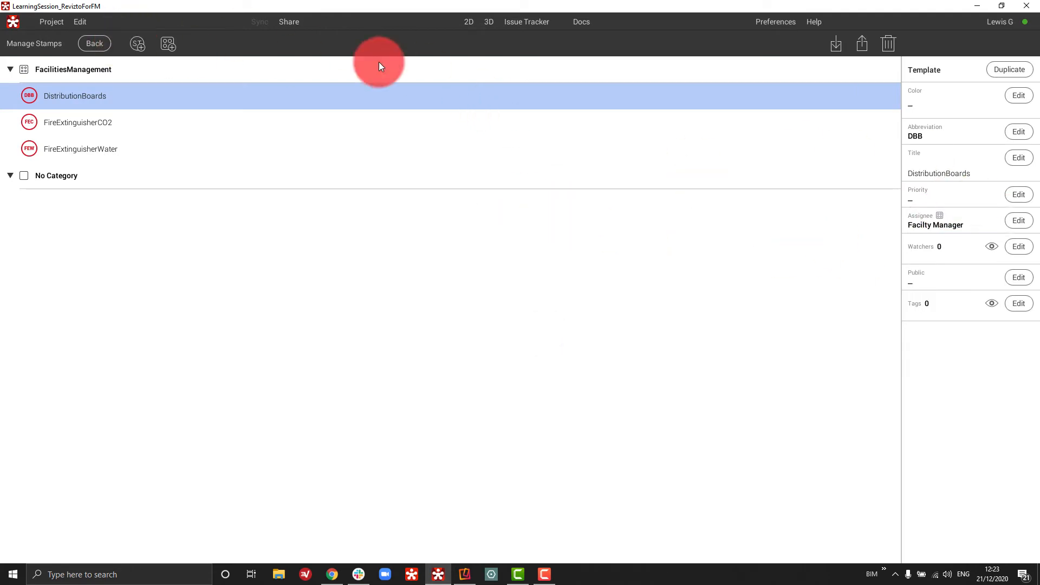
left_click(94, 45)
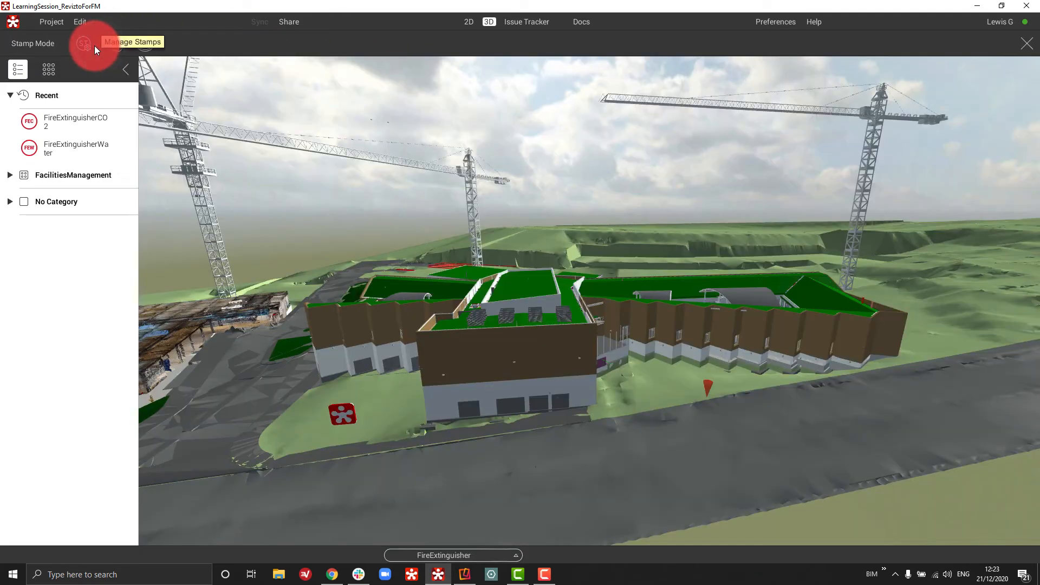
Create a DBB - DistributionBoards stamp for each selected object
left_click(144, 47)
left_click(502, 242)
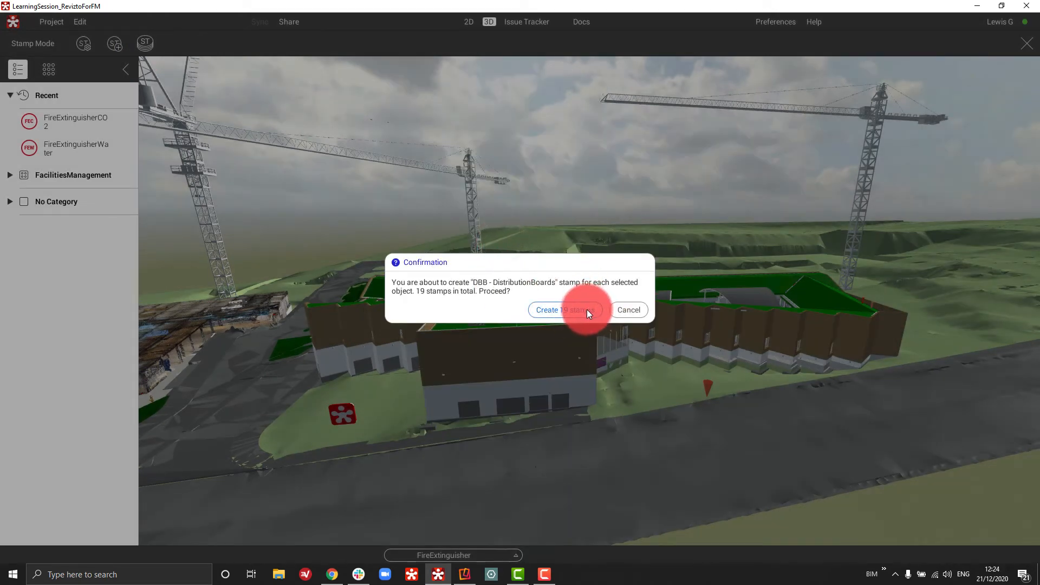
left_click(584, 313)
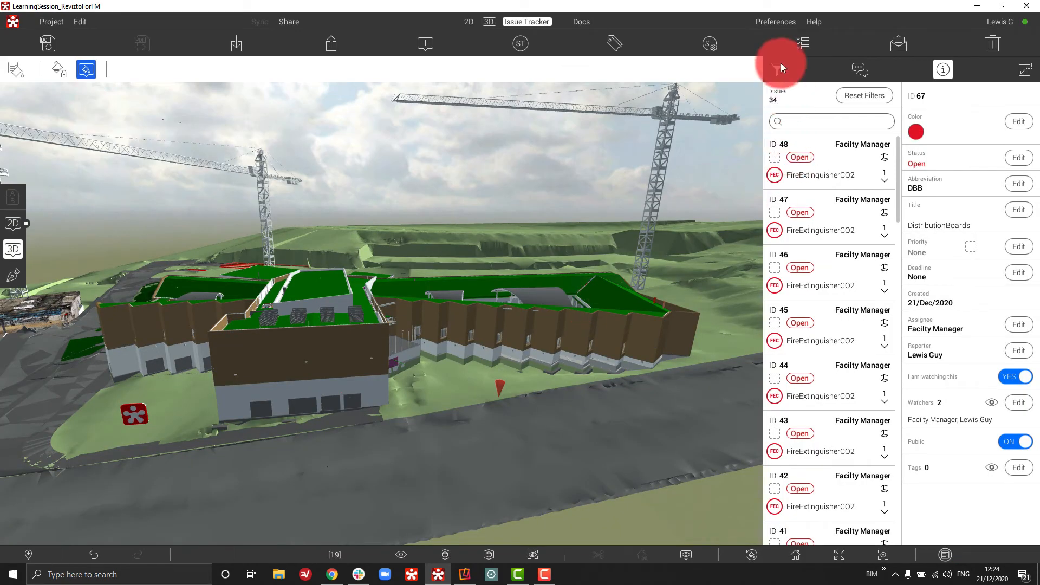
Change the custom issue filter by stamp abbreviation to DistributionBoards only, removing both fire extinguisher stamps
left_click(779, 66)
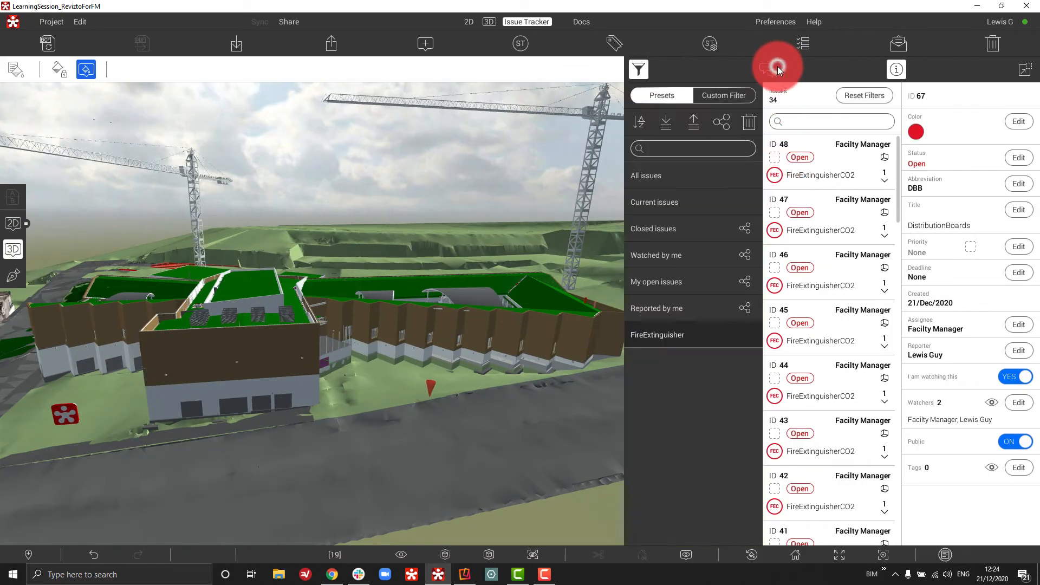
left_click(726, 93)
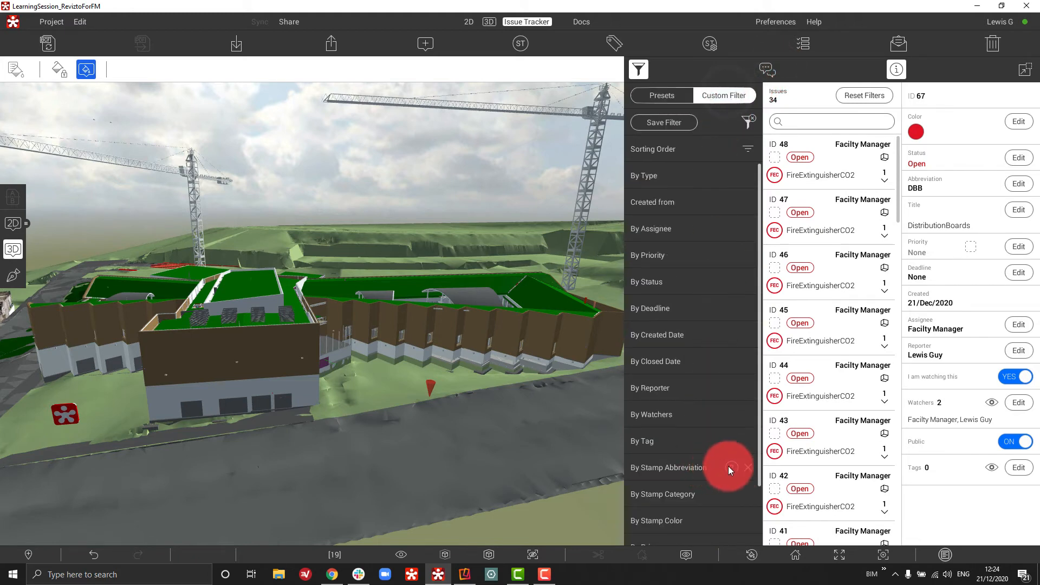
left_click(688, 469)
left_click(672, 204)
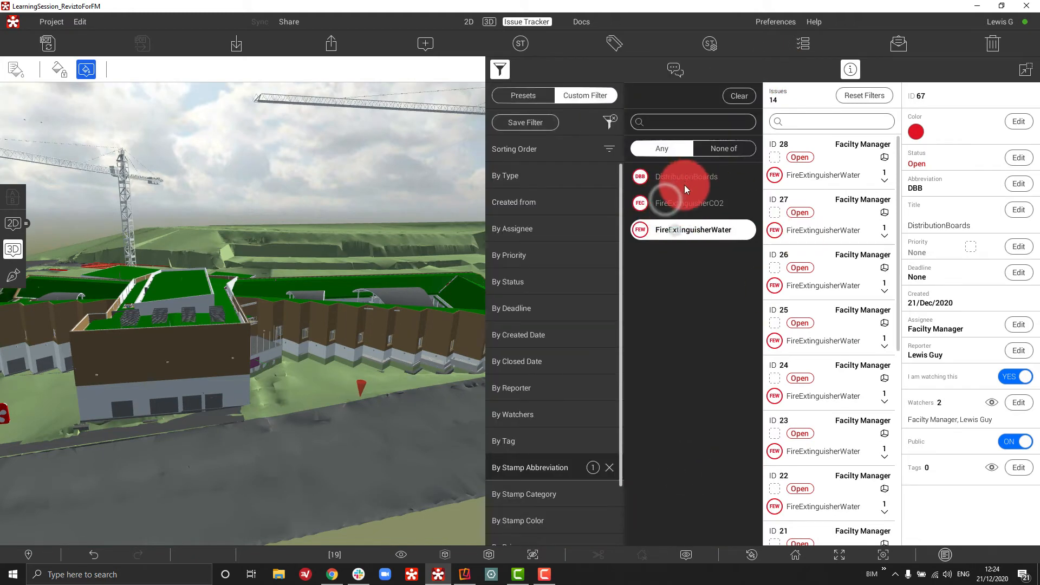
left_click(674, 230)
left_click(683, 174)
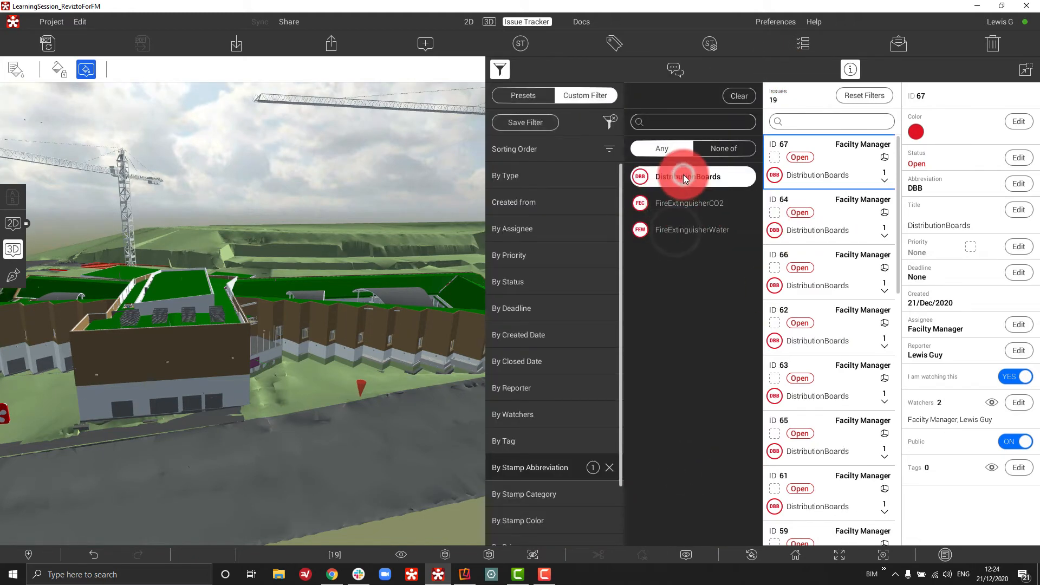
Save the custom filter as a new preset named DBB
left_click(528, 124)
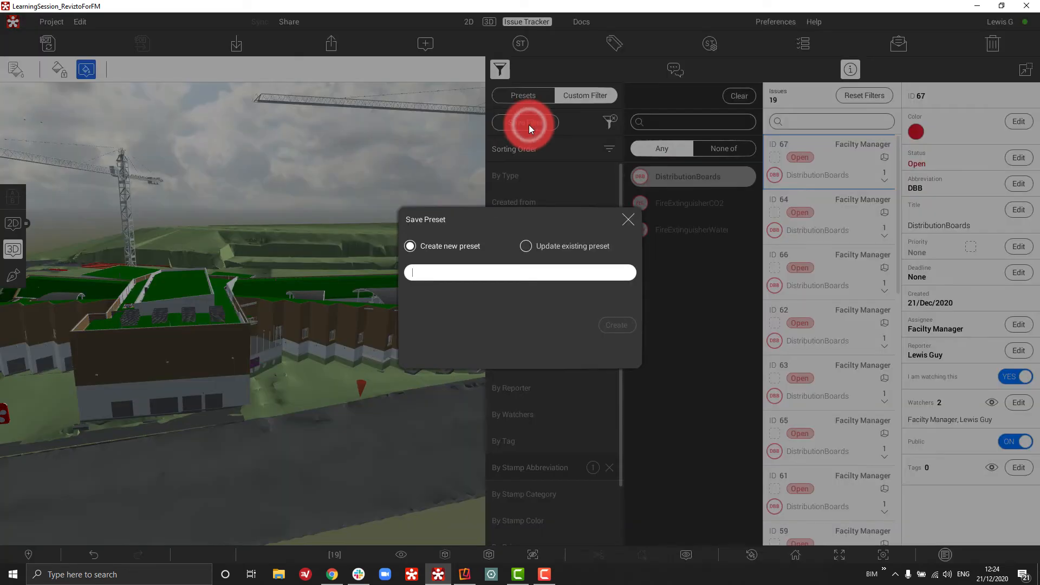
type("DBB")
left_click(612, 326)
Show the issues on the ground floor overall 2D sheet, reset the filters, apply the DBB preset, and collapse the extra issue tracker panes
left_click(469, 22)
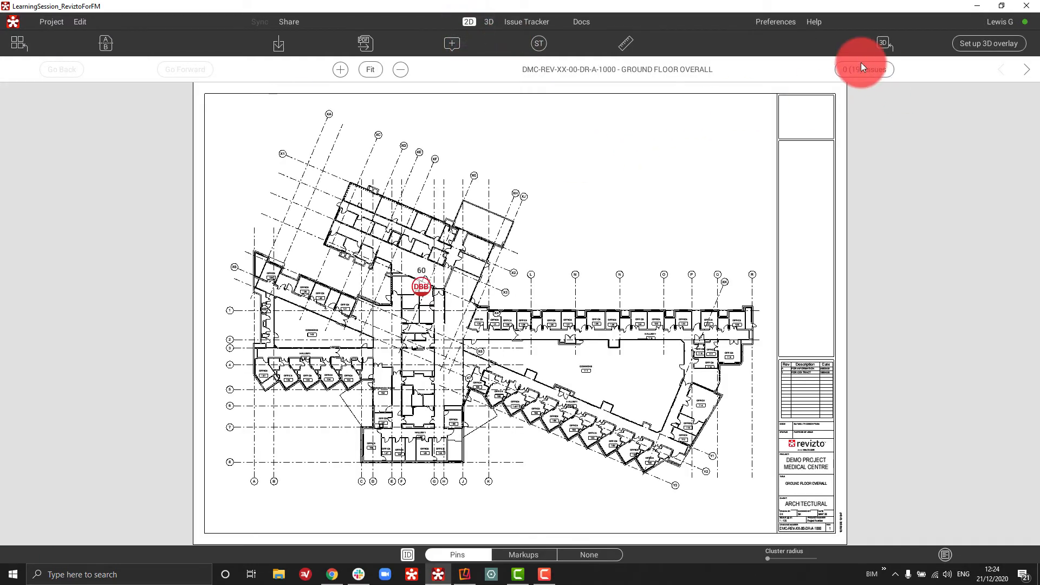
left_click(862, 68)
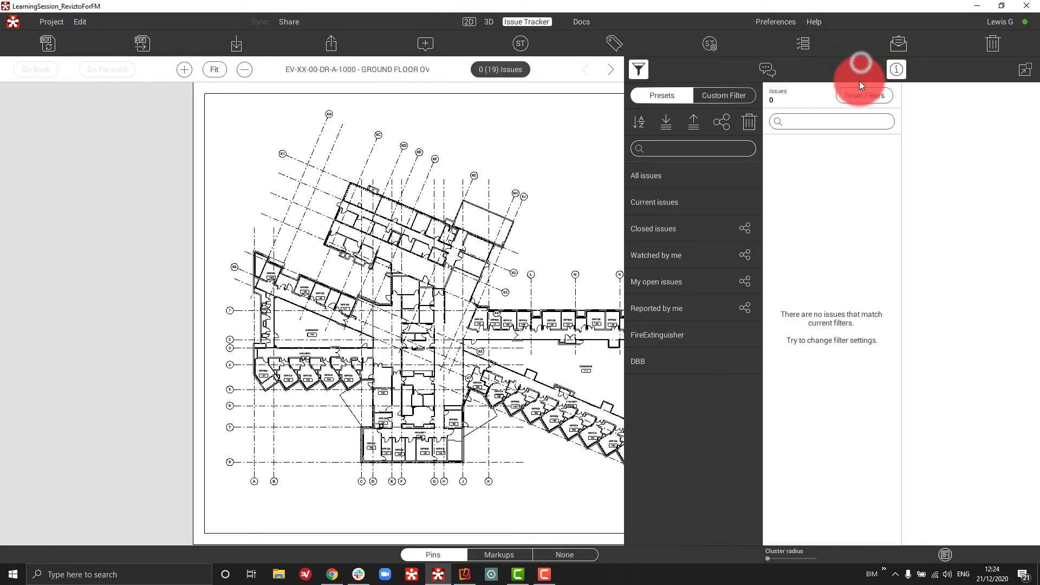
left_click(865, 95)
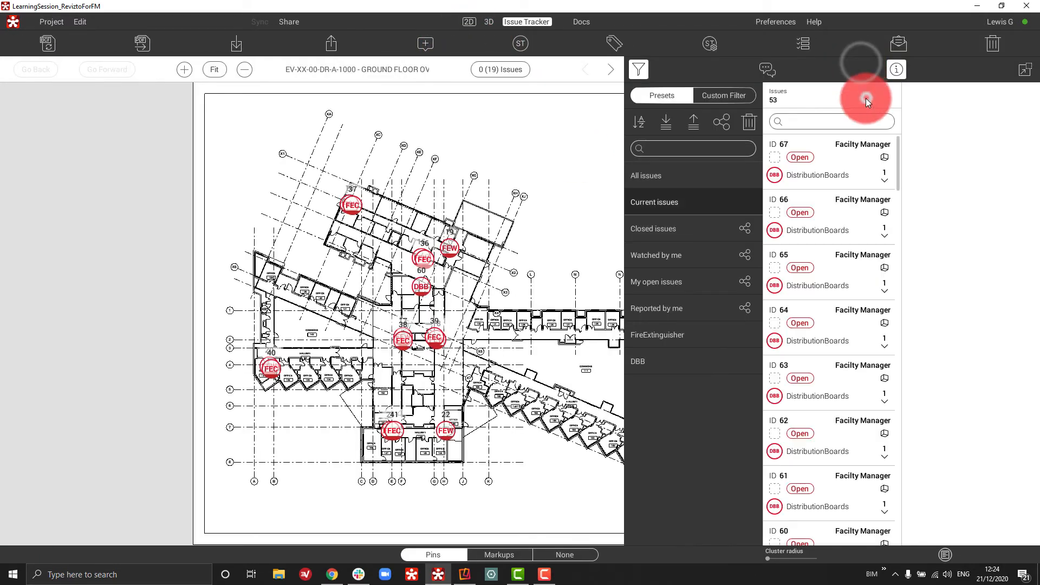
left_click(647, 362)
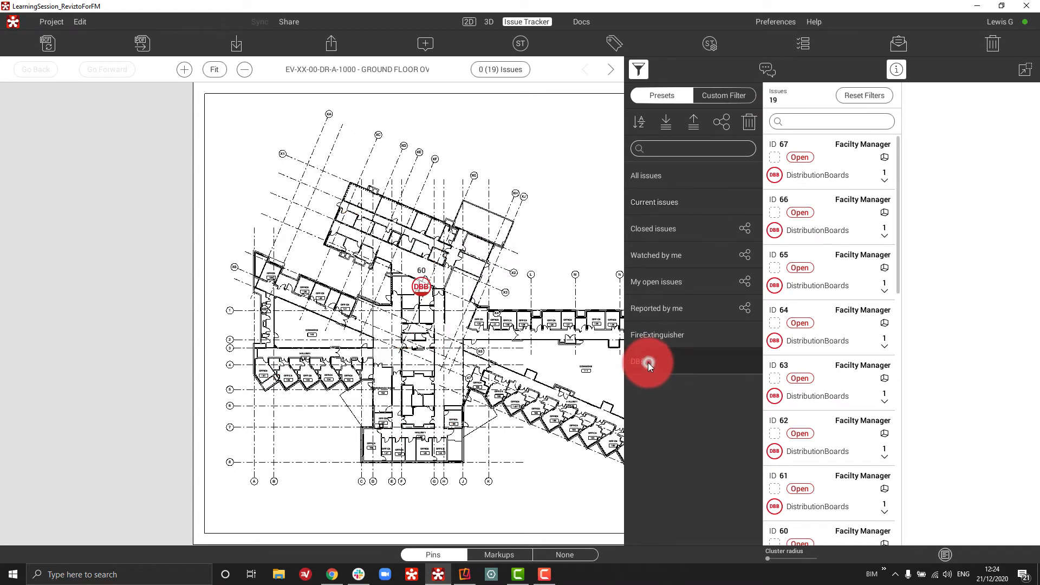
left_click(1025, 70)
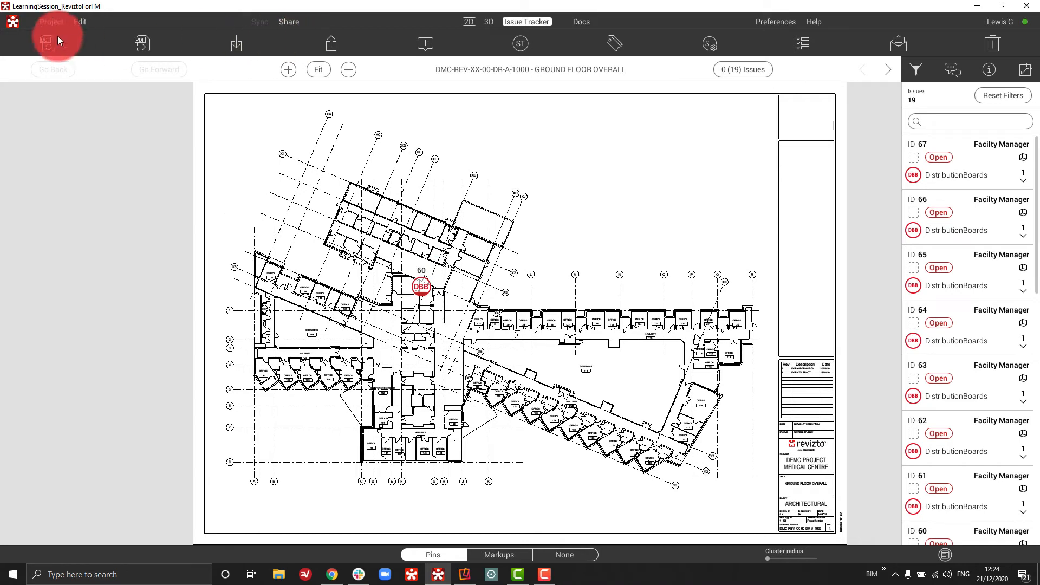
Open the 2D sheet DMC-REV-XX-B1-DR-A-1000 - BASEMENT OVERALL, reset its issue filters, and apply the DBB preset
left_click(468, 22)
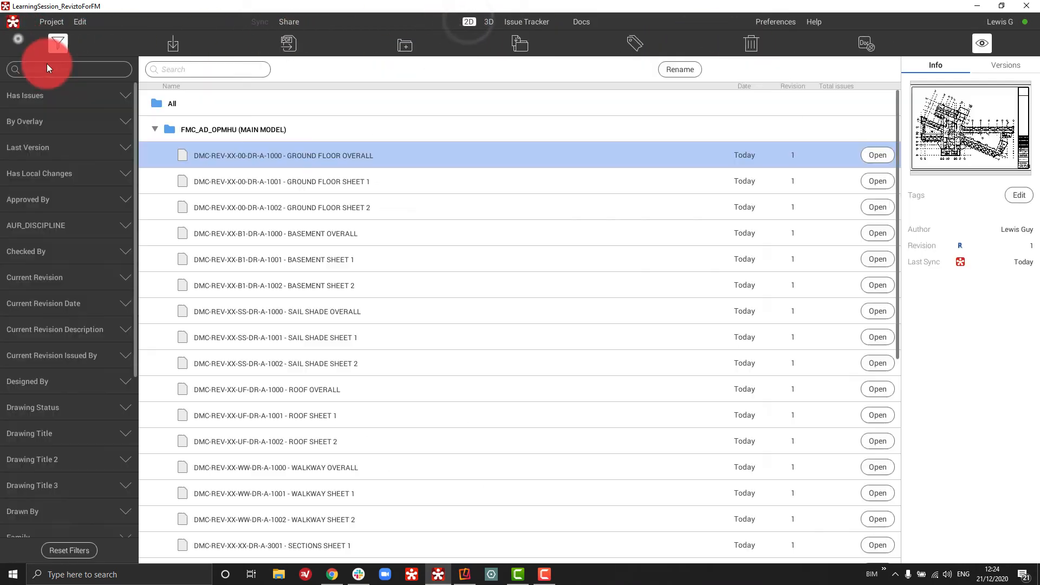
double_click(329, 234)
left_click(873, 67)
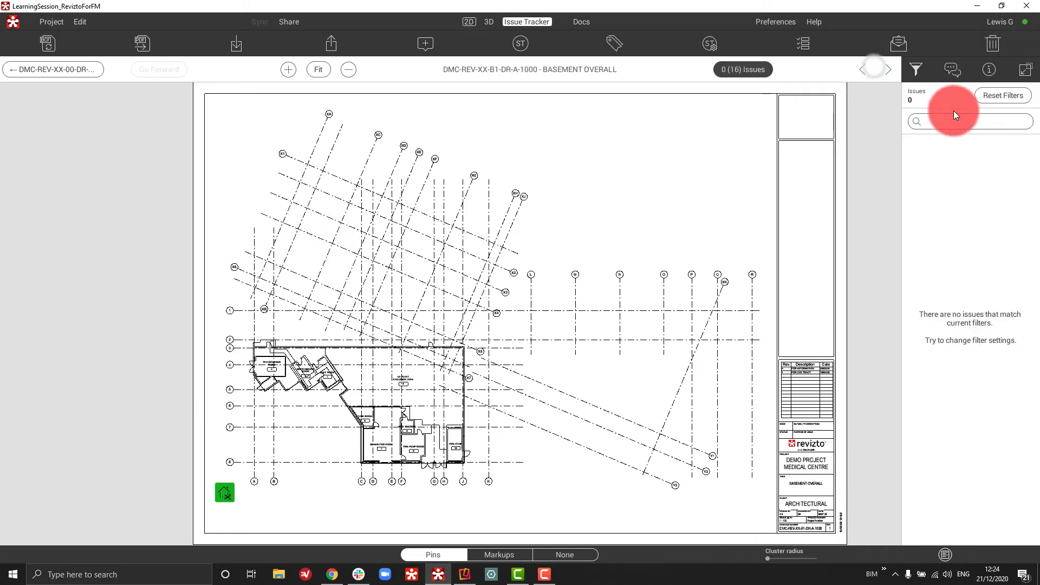
left_click(1006, 95)
left_click(916, 69)
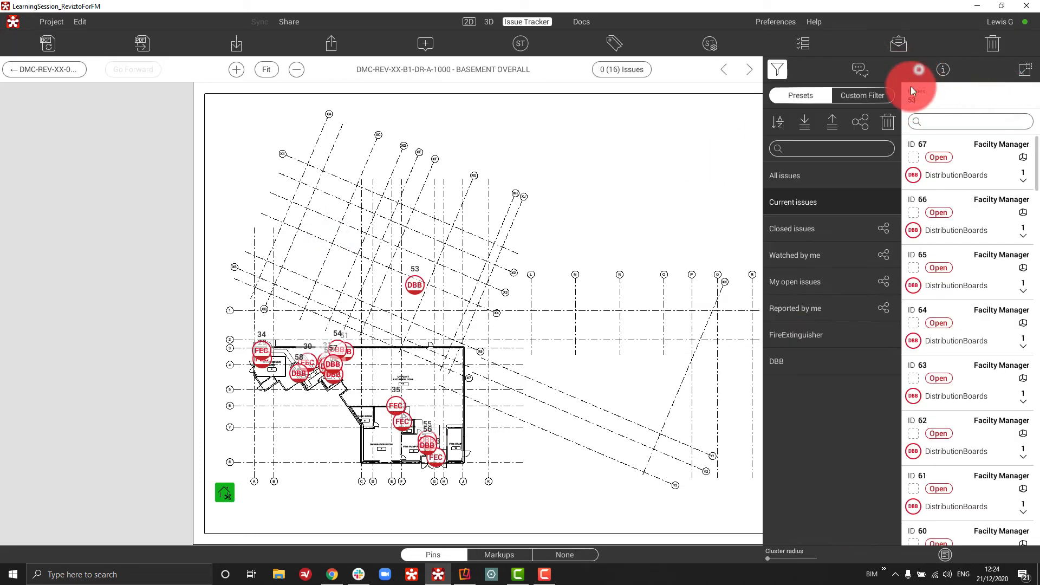
left_click(778, 359)
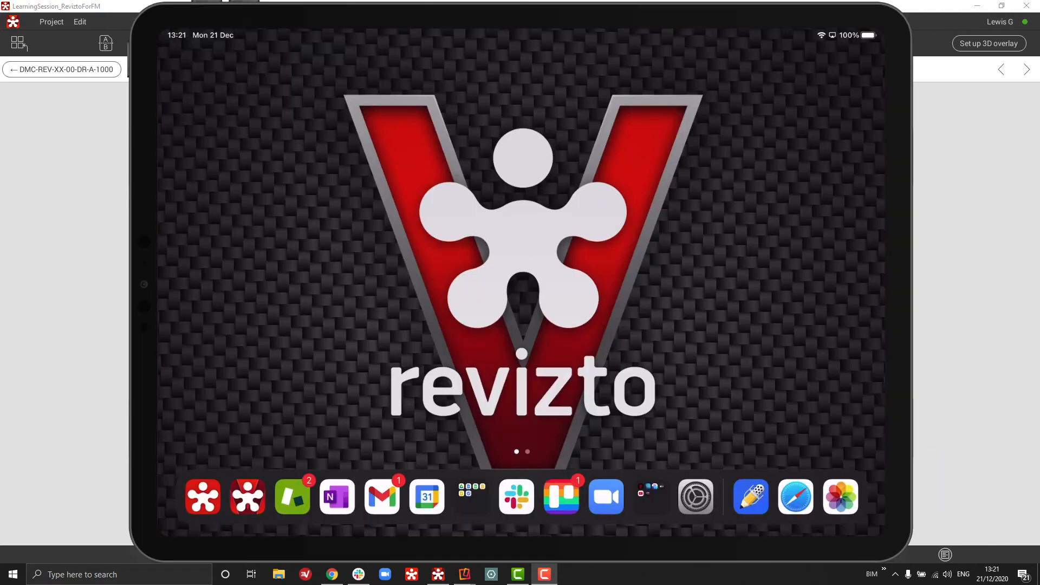
Open the Revizto app on the iPad and set a find-objects condition of Revit Type Category equal to Doors
left_click(247, 496)
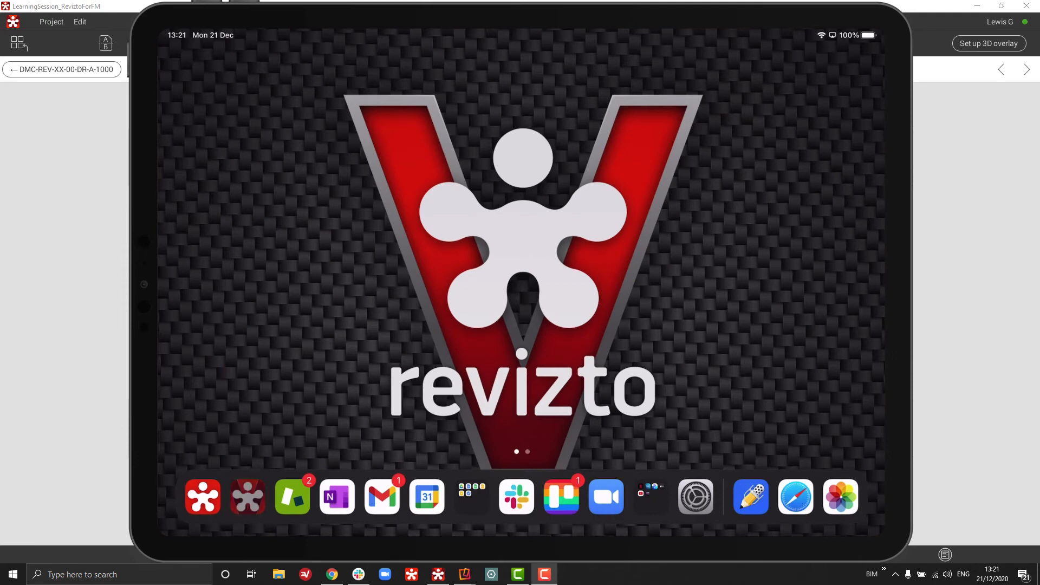
left_click(259, 152)
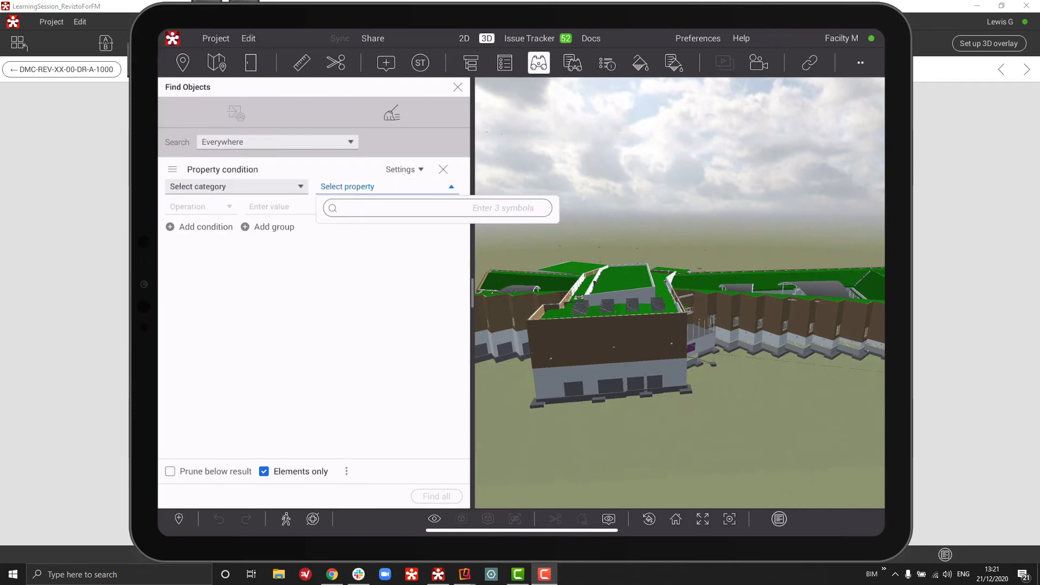
type("categ")
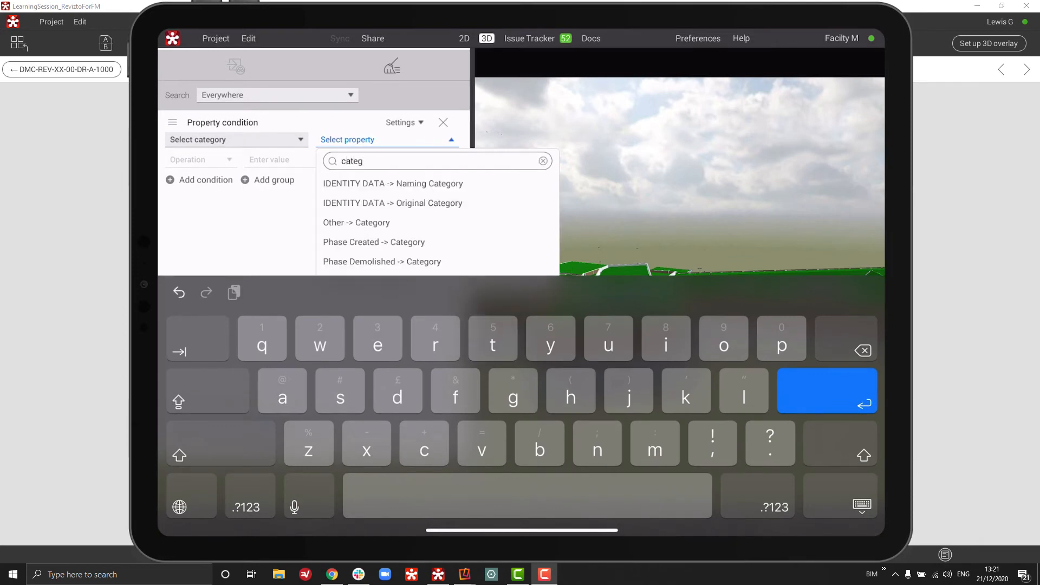
type("o")
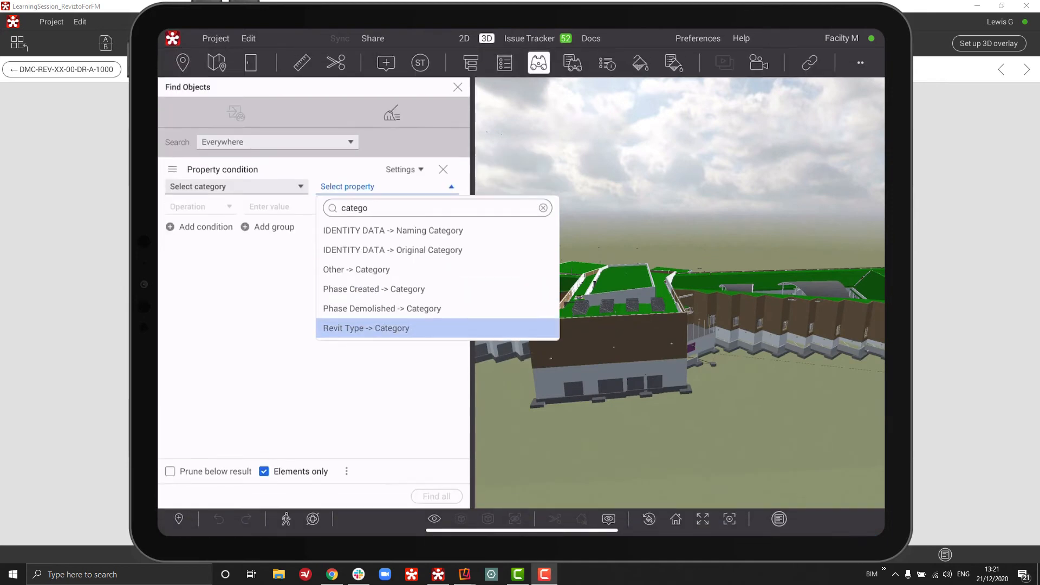
left_click(366, 328)
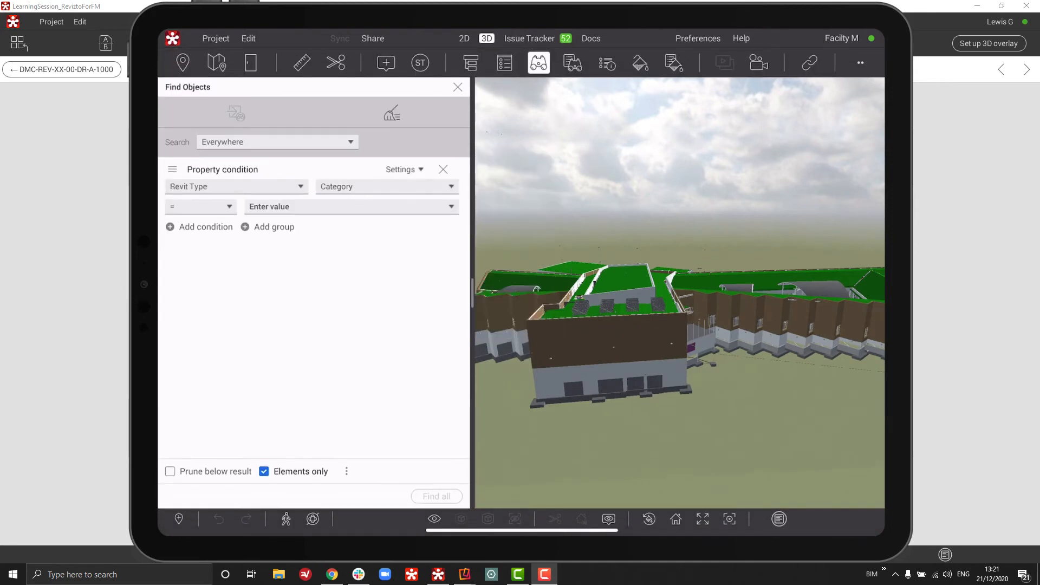
left_click(351, 207)
left_click(256, 426)
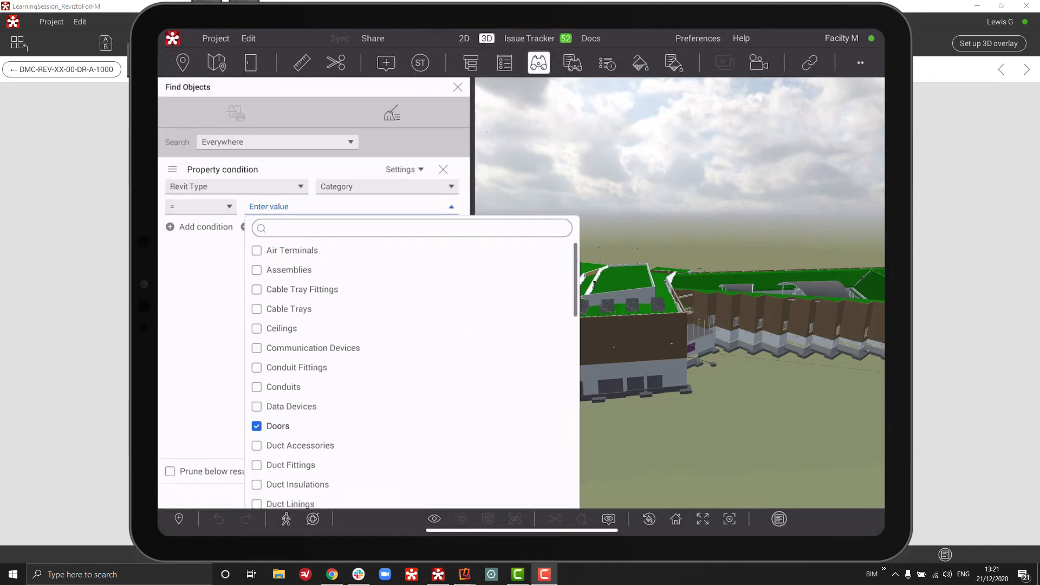
Add a second find-objects condition requiring the Item Name to contain double
left_click(198, 226)
left_click(209, 248)
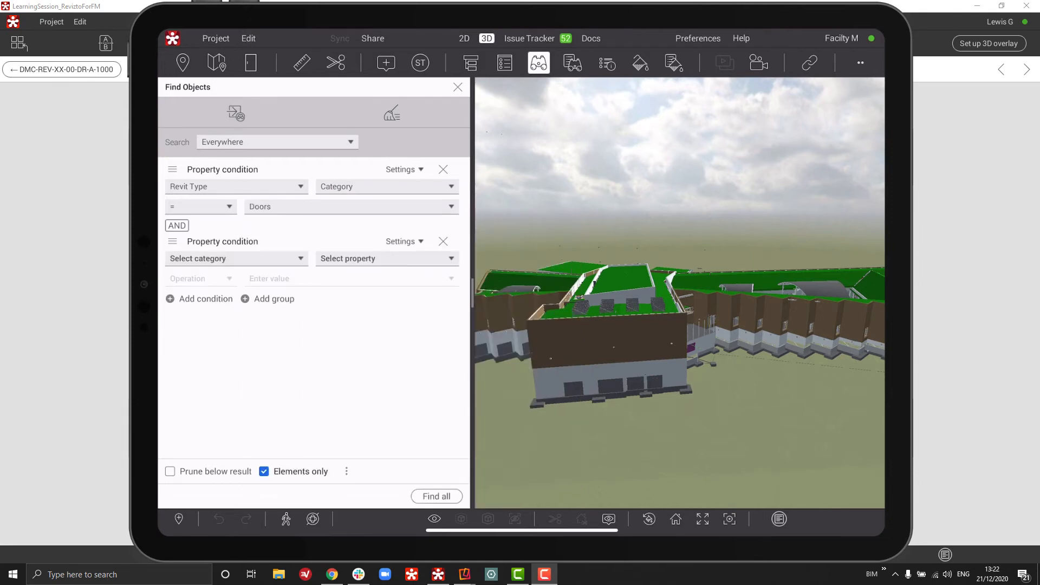
left_click(386, 258)
left_click(437, 279)
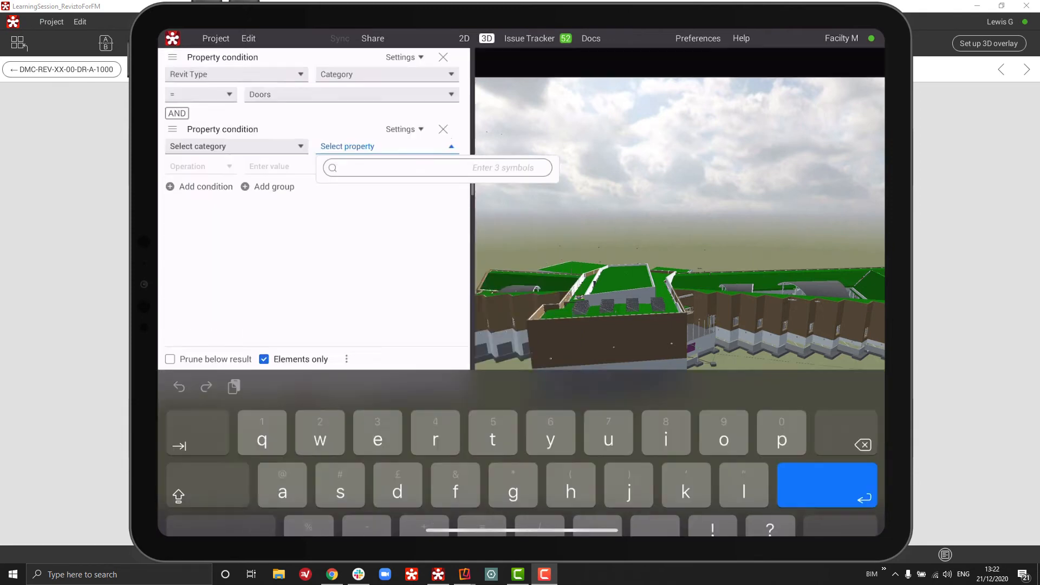
type("name")
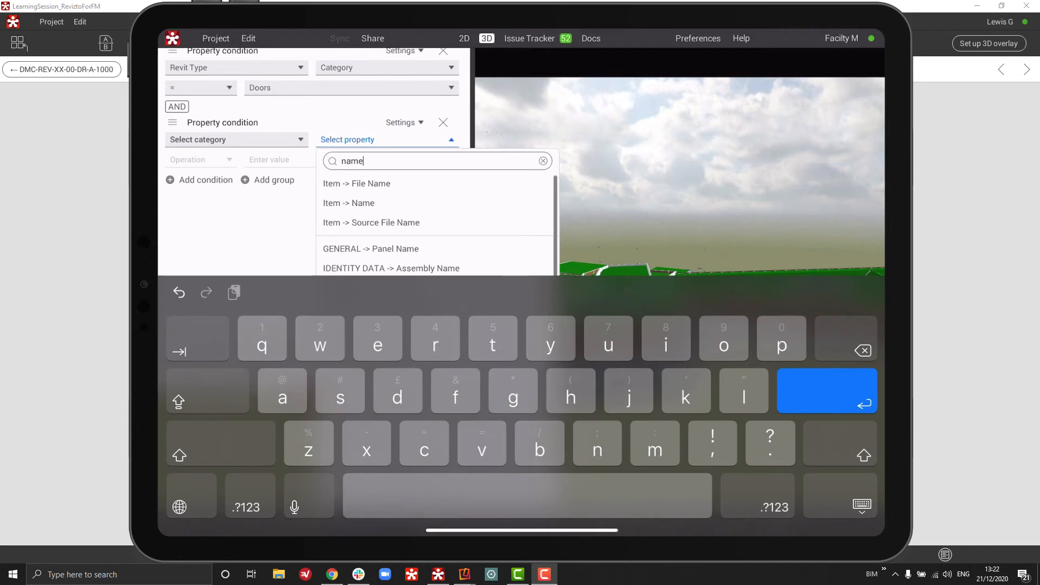
left_click(357, 203)
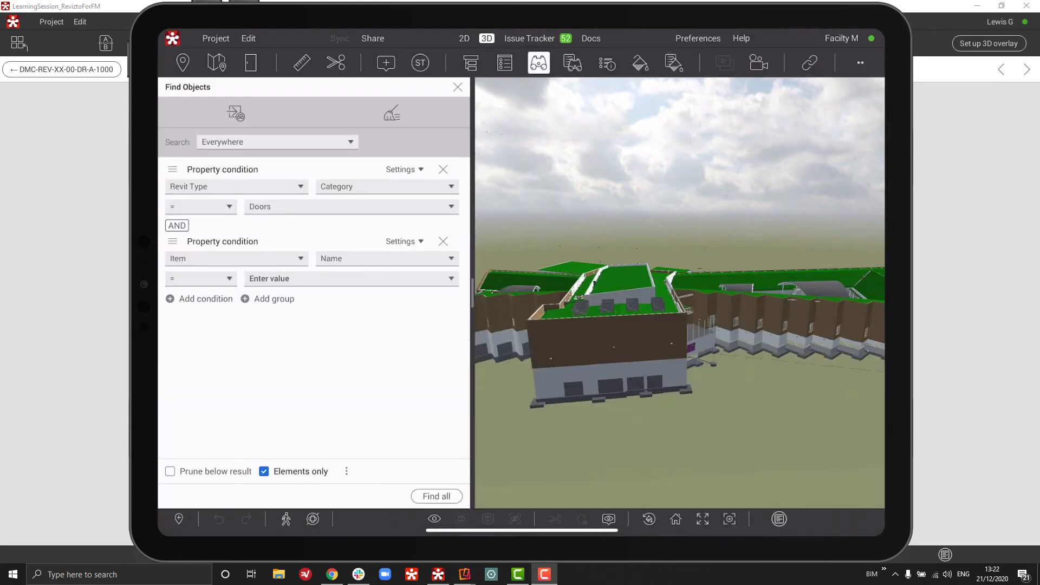
left_click(200, 278)
left_click(188, 377)
left_click(346, 278)
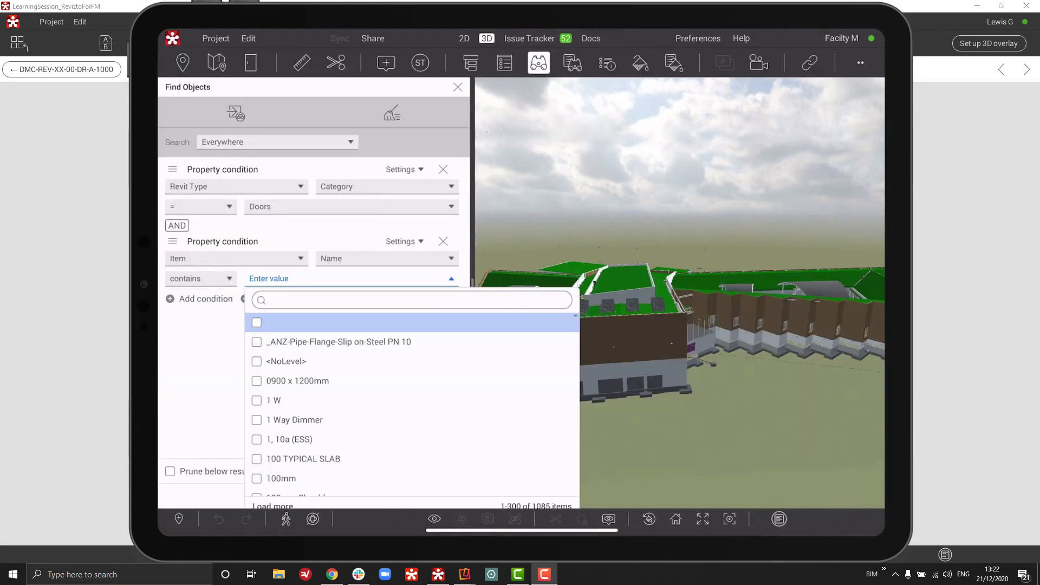
left_click(411, 299)
type("double")
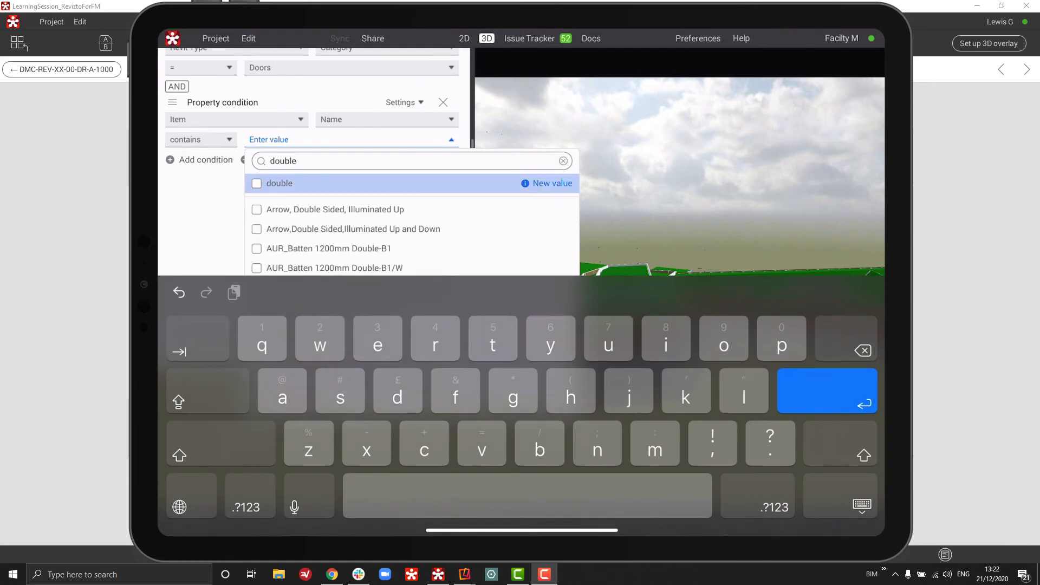
left_click(256, 183)
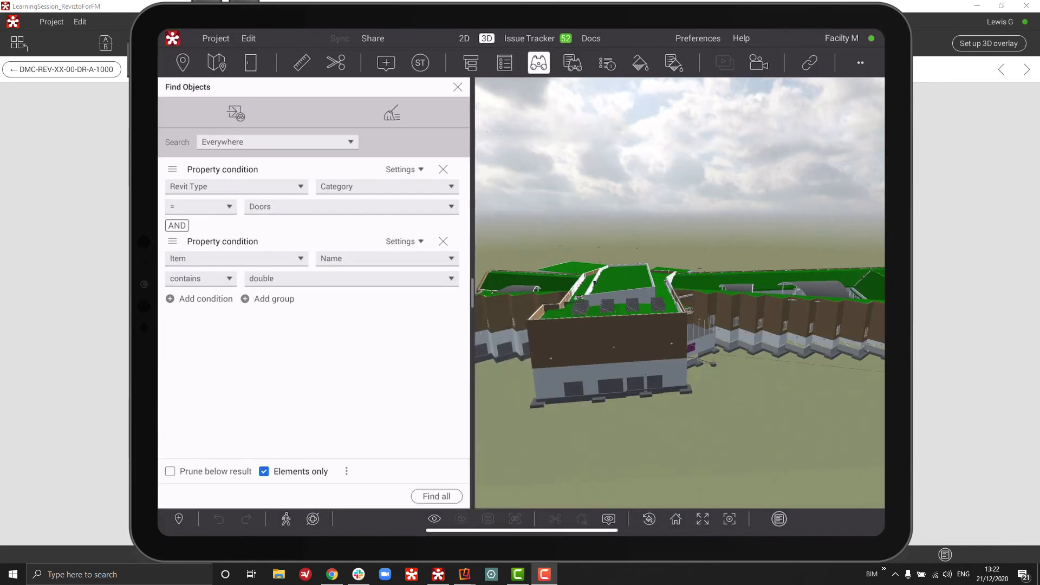
Find all model elements that match both door conditions
left_click(346, 471)
left_click(351, 410)
left_click(346, 471)
left_click(436, 496)
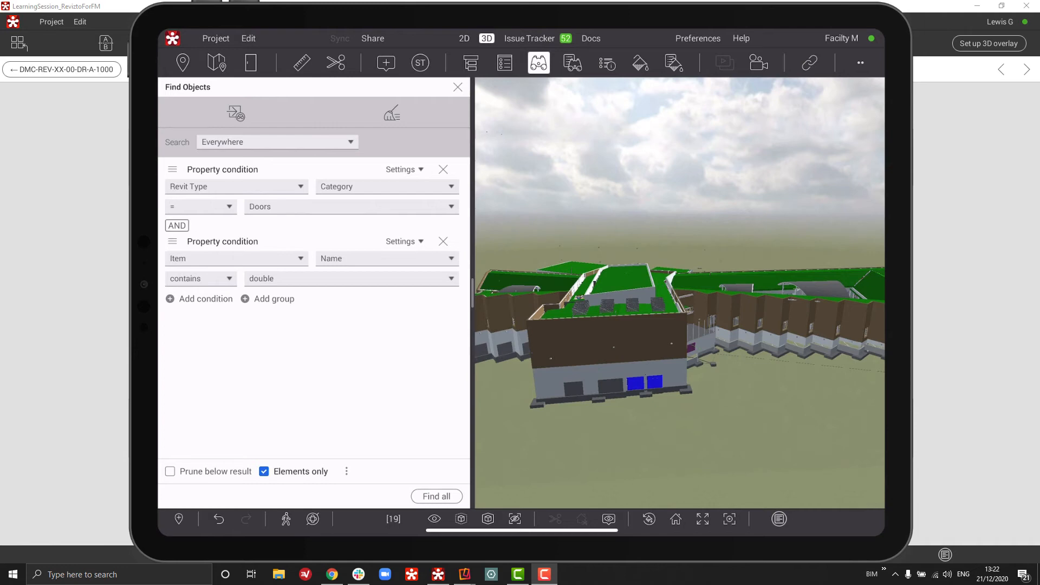
Save the door search as a new search set named DoubleDoors in Root (no folder), and close the object search
left_click(236, 112)
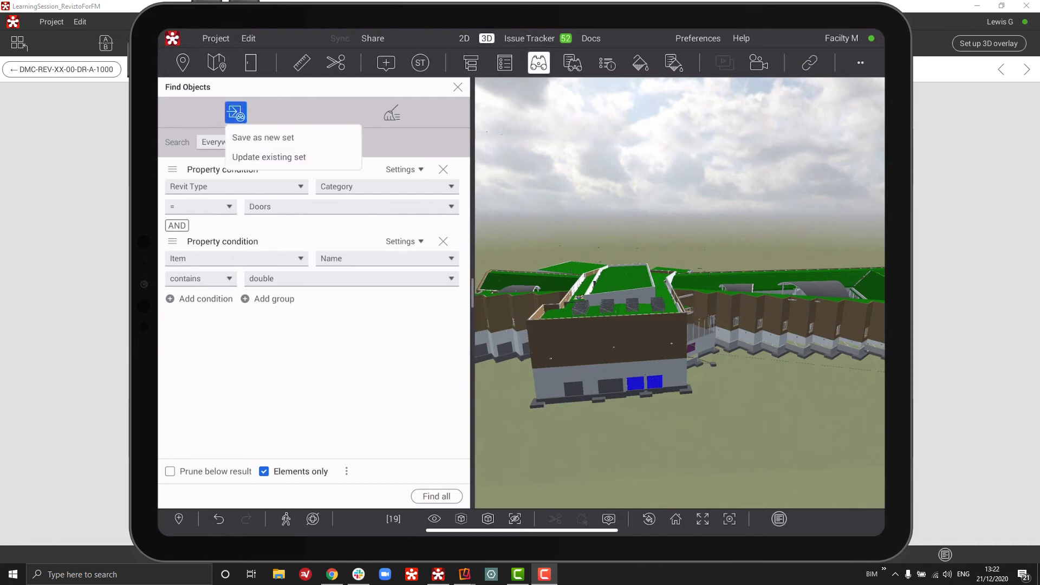
left_click(263, 138)
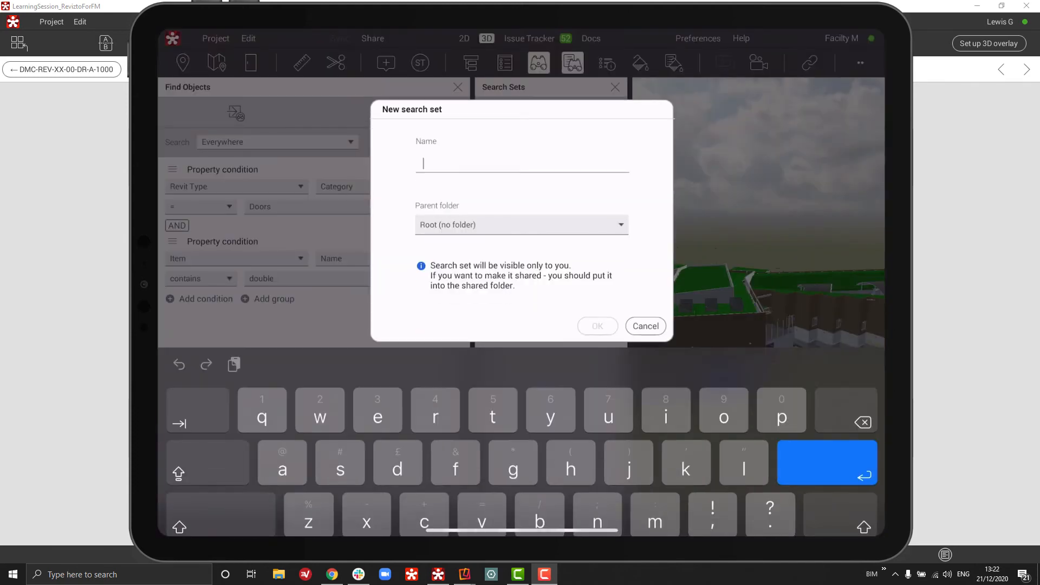
type("Dou")
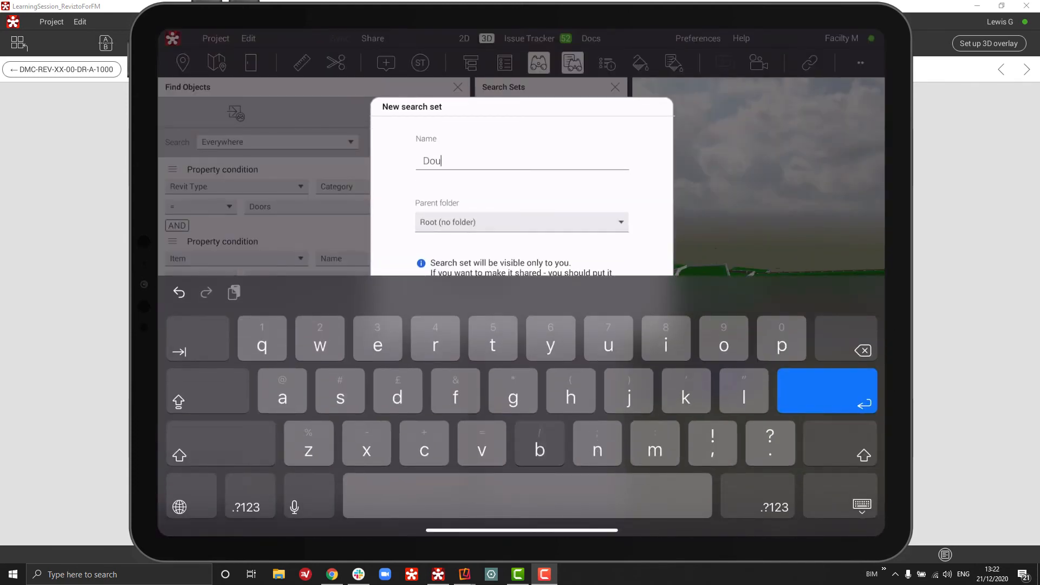
type("bleDoors")
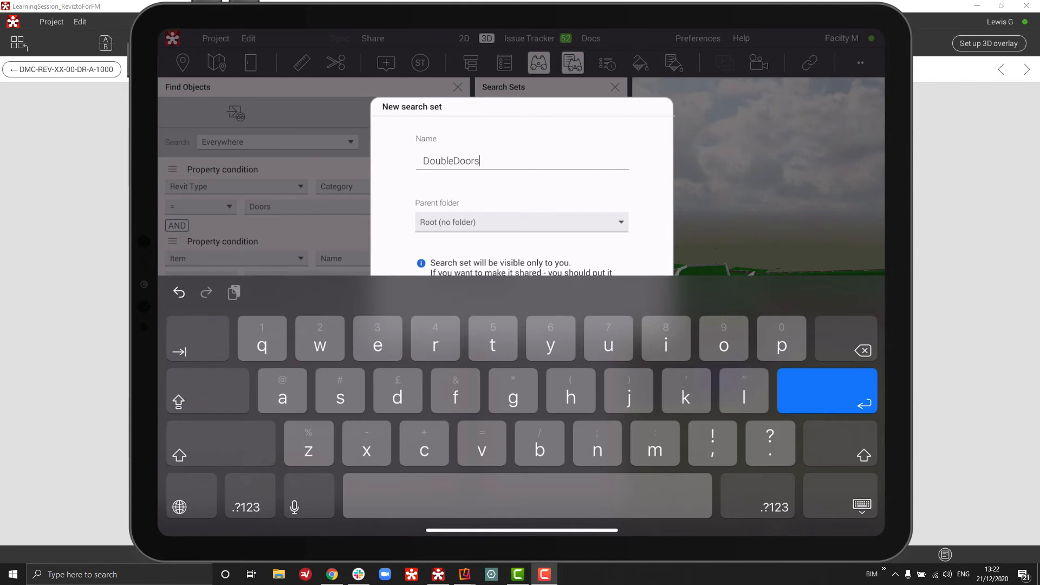
left_click(521, 222)
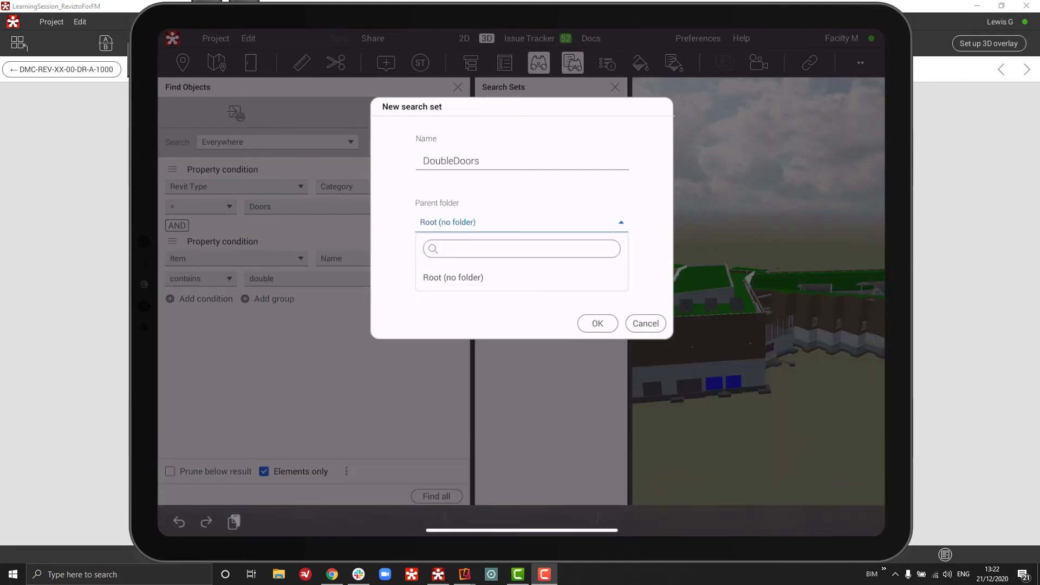
left_click(453, 351)
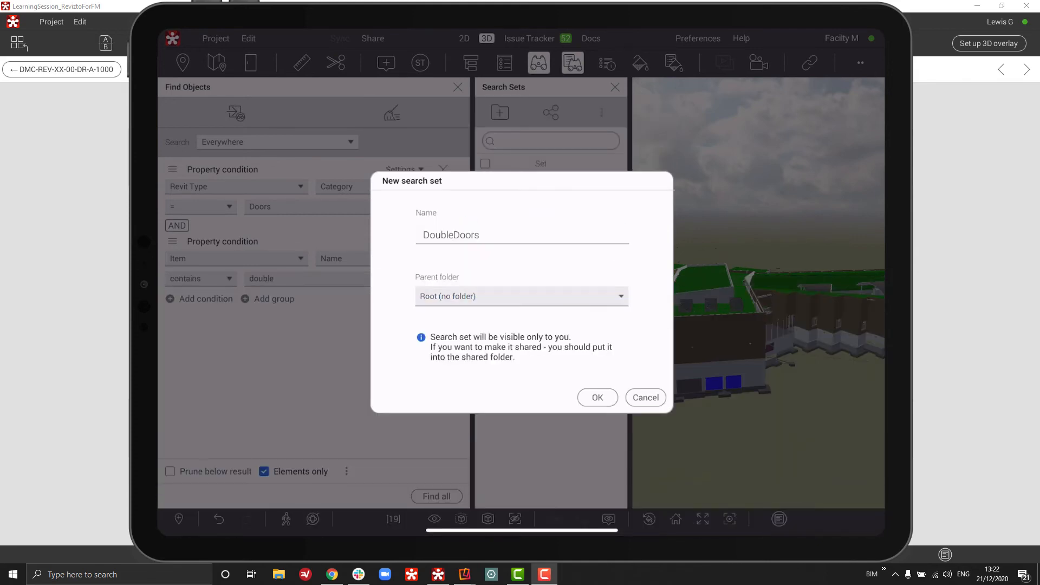
left_click(596, 397)
left_click(457, 87)
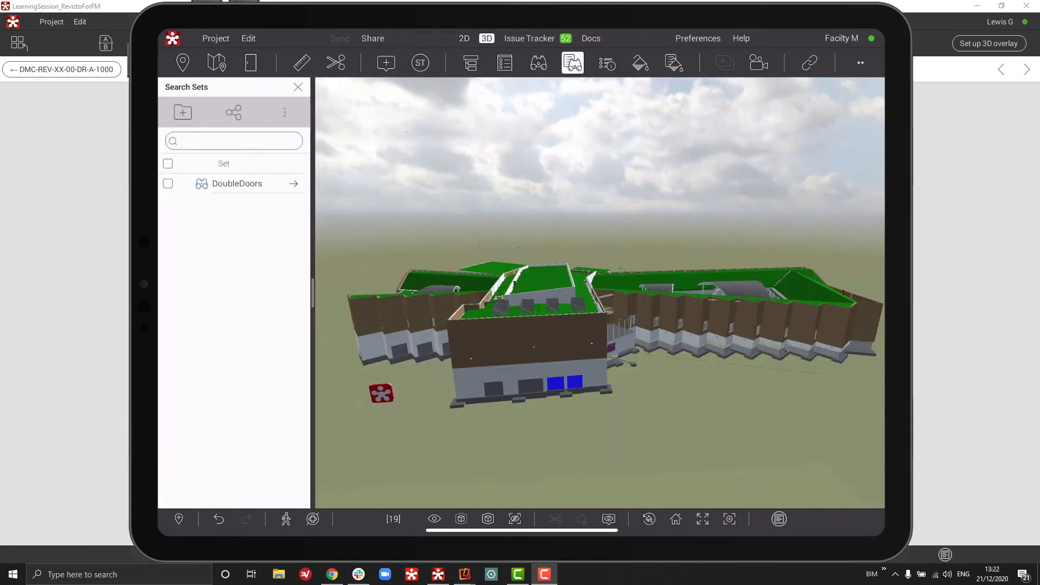
Select the DoubleDoors search set and create a stamp template with abbreviation DD and title DoubleDoors in the FacilitiesManagement category
left_click(236, 183)
left_click(419, 63)
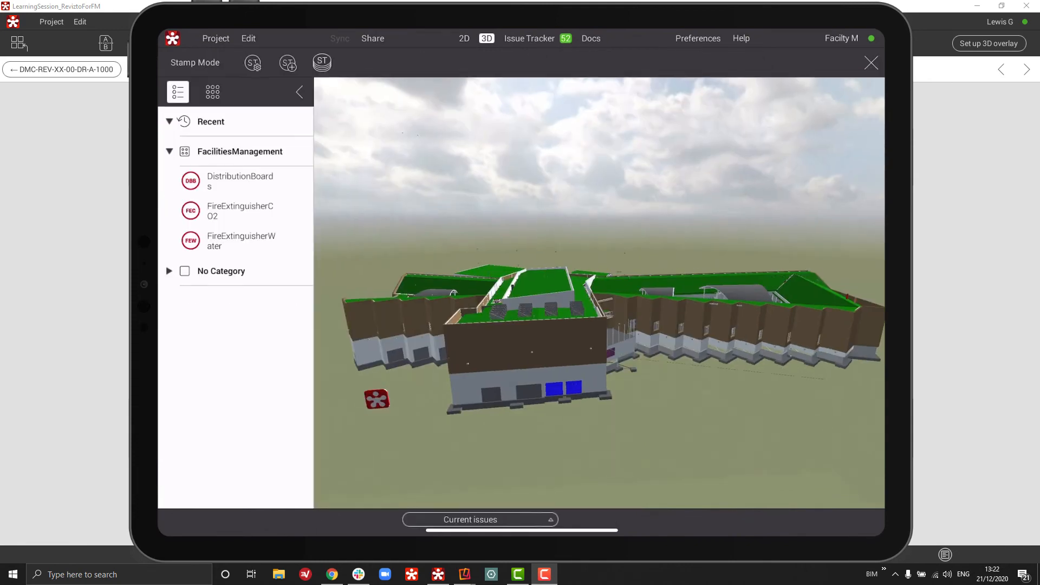
left_click(287, 63)
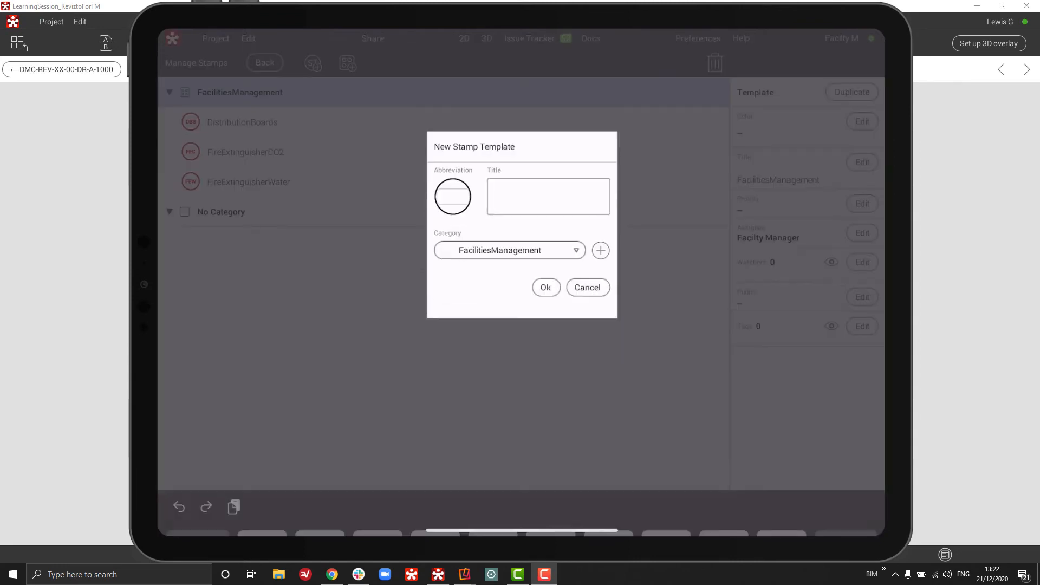
type("DD")
key("Return")
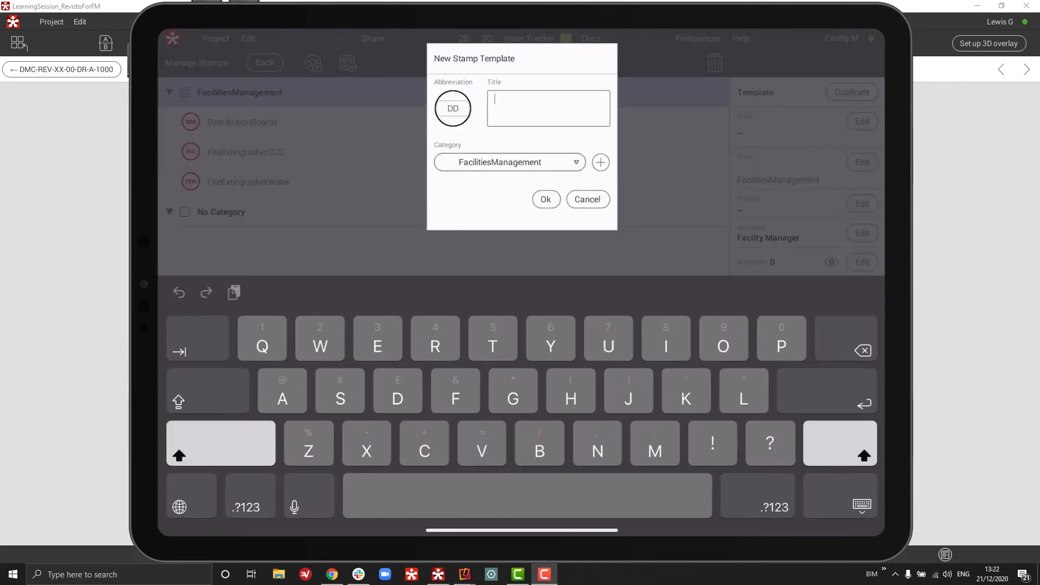
type("DoubleDoors")
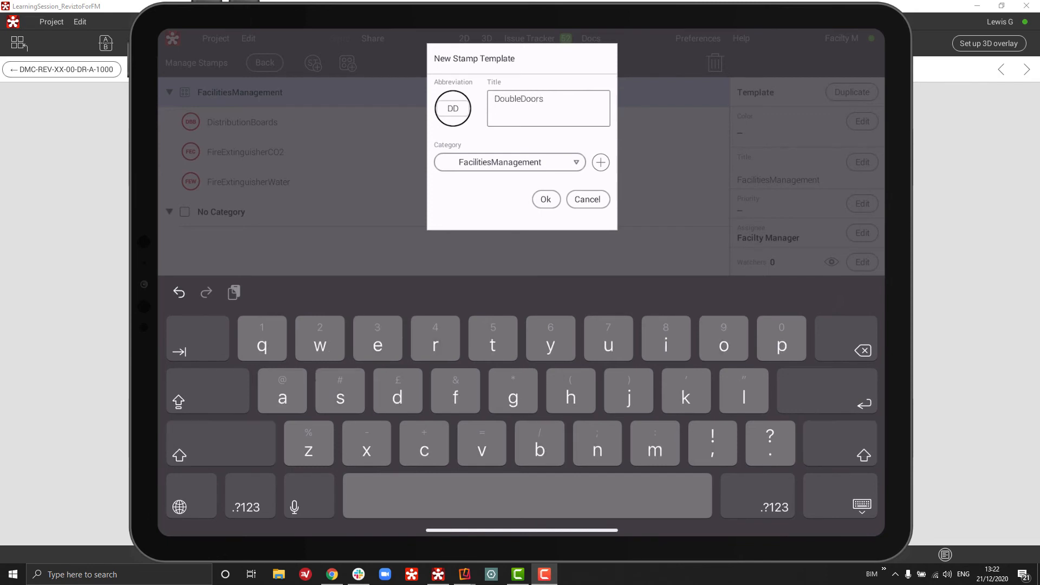
key("Return")
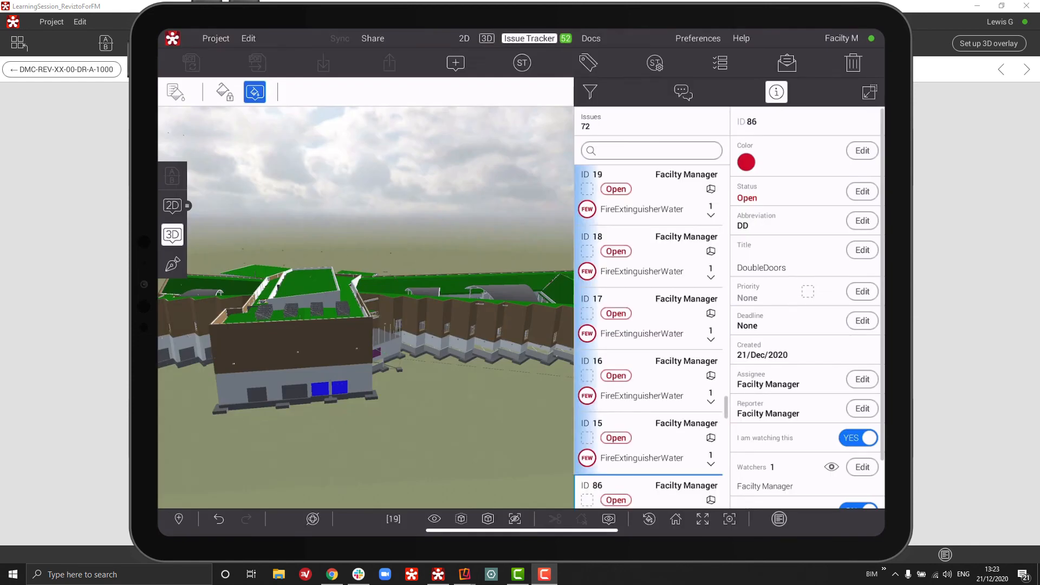
Set a custom issue filter by stamp abbreviation to DoubleDoors
left_click(590, 91)
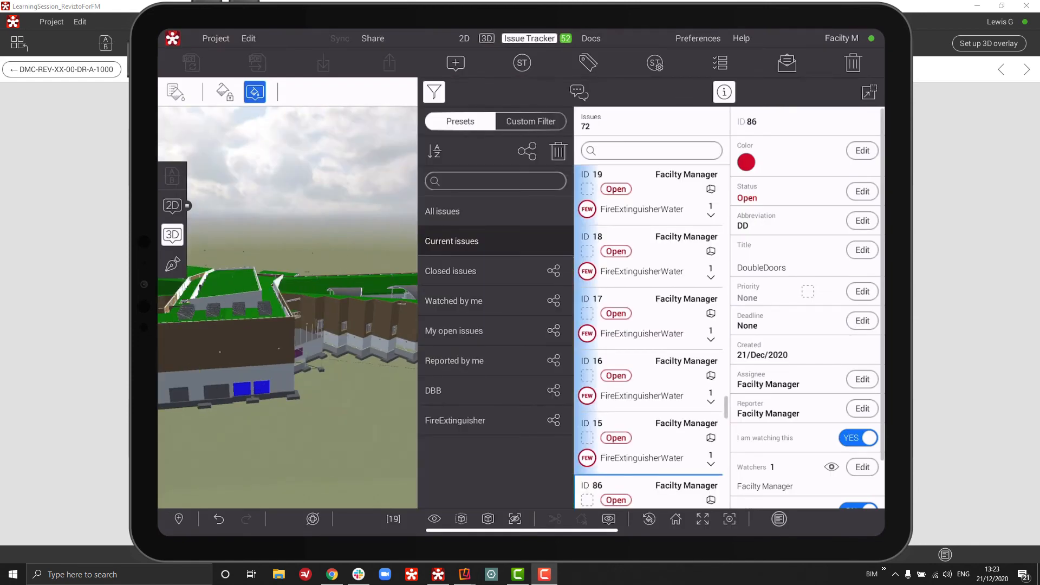
left_click(531, 121)
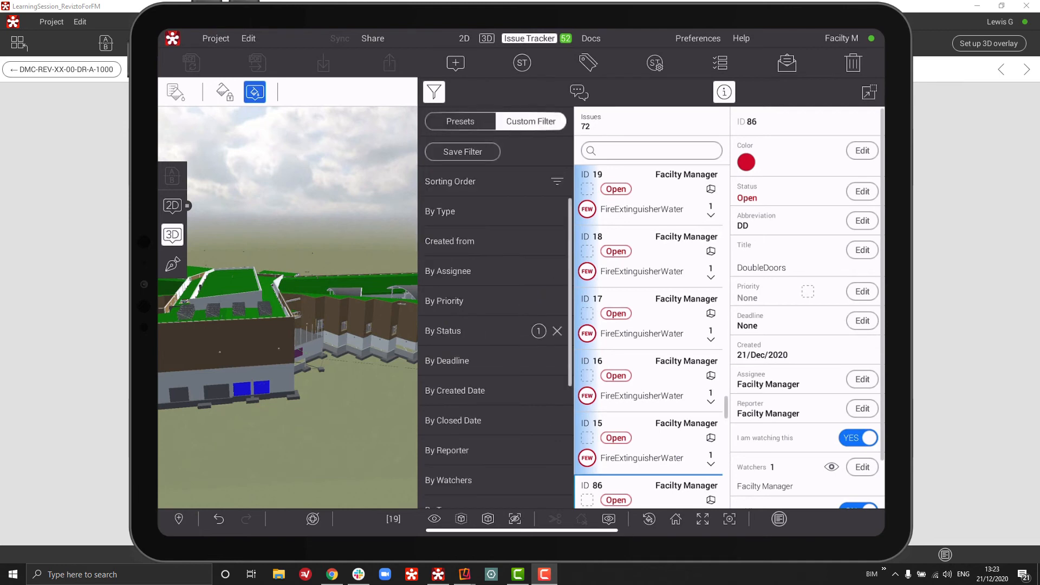
scroll(495, 352, "down", 5)
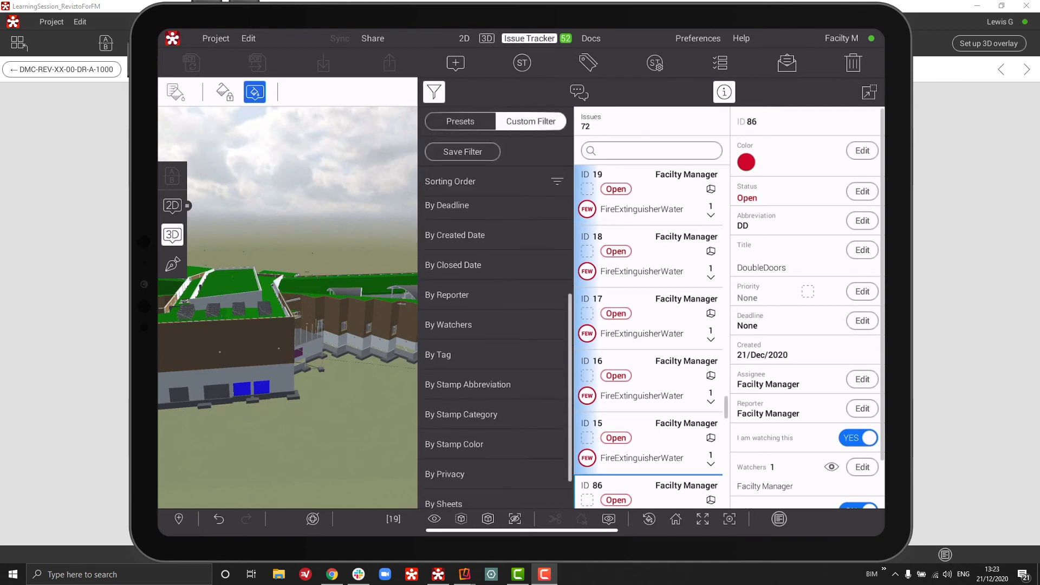
left_click(467, 384)
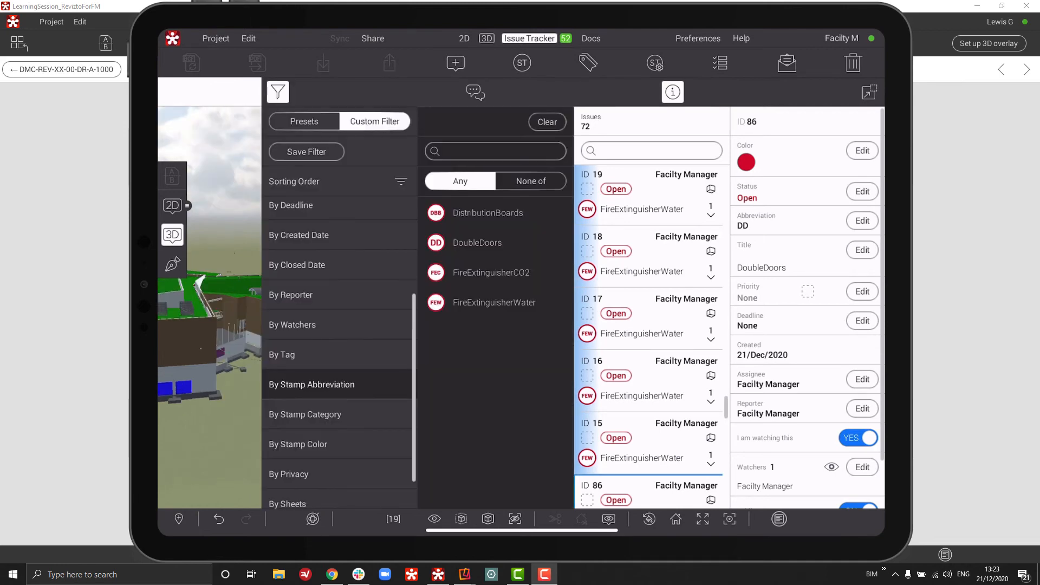
left_click(495, 242)
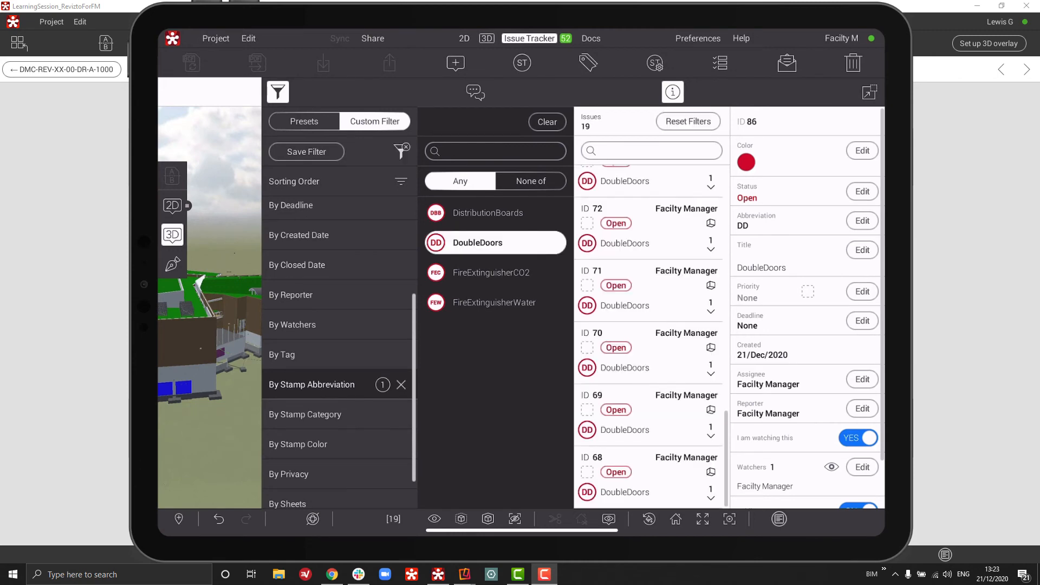
Save the custom issue filter as a new preset named DoubleDoors
left_click(306, 152)
type("DoubleDoors")
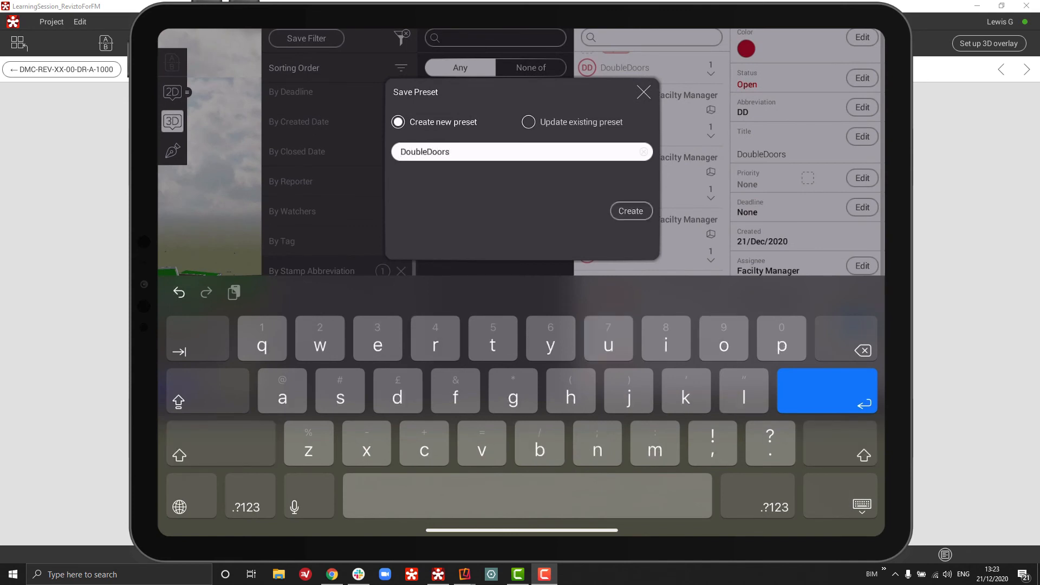
key("Return")
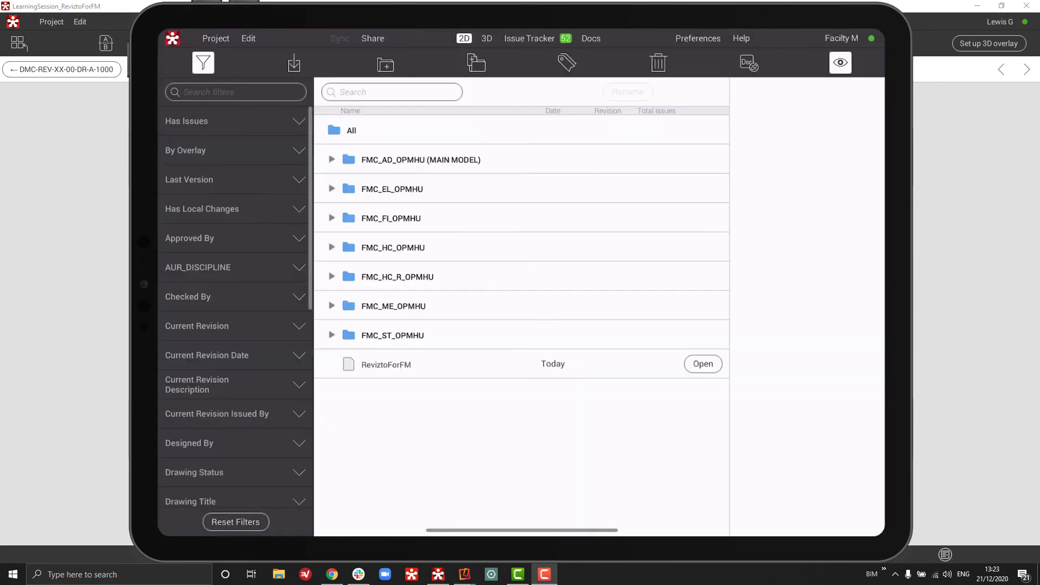
Open the 2D sheet DMC-REV-XX-00-DR-A-1000 - GROUND FLOOR OVERALL, apply the DoubleDoors preset, and inspect the door stamps around the commons
left_click(332, 160)
left_click(703, 189)
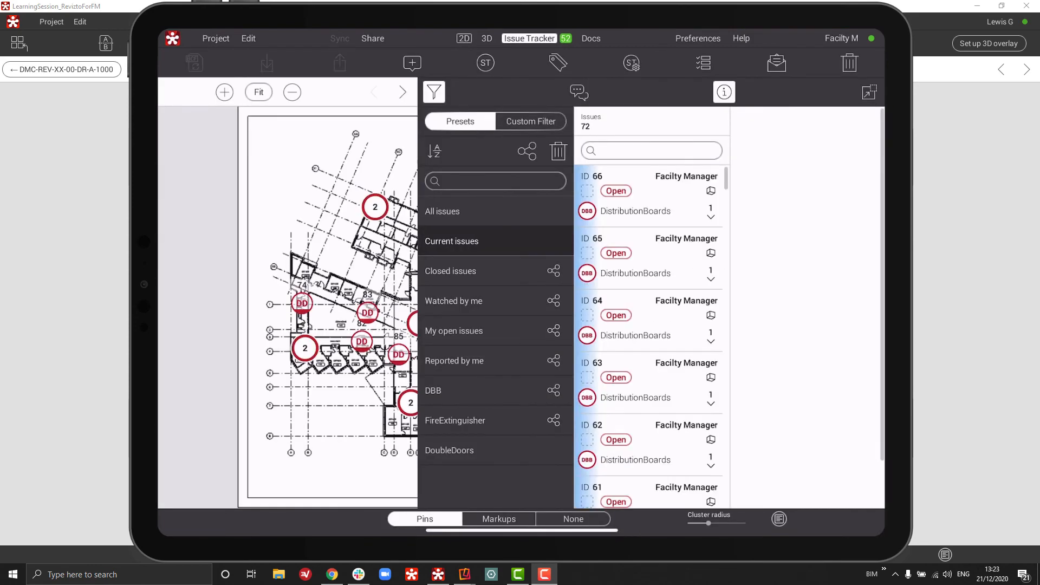
left_click(449, 450)
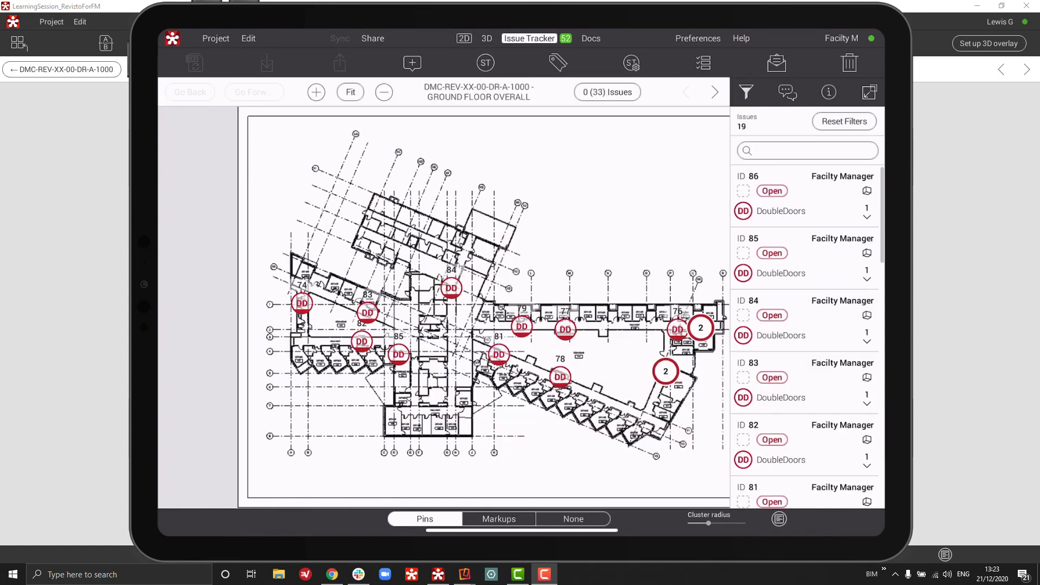
scroll(312, 322, "up", 10)
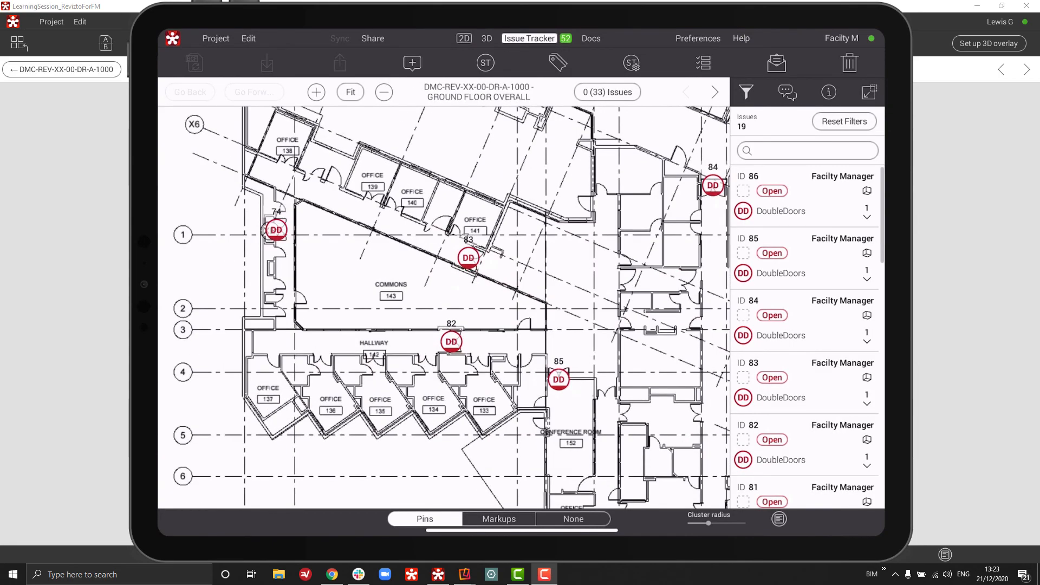
left_click_drag(520, 309, 291, 264)
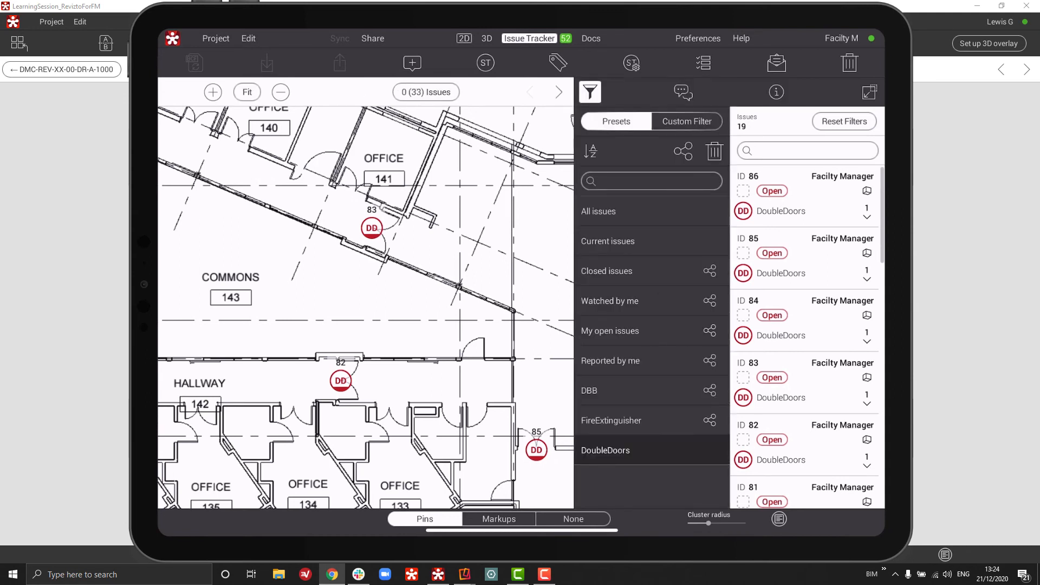
Apply the FireExtinguisher preset on the ground floor sheet and reduce the cluster radius to its minimum to separate the stamps near Office 137
left_click(610, 420)
scroll(366, 307, "down", 5)
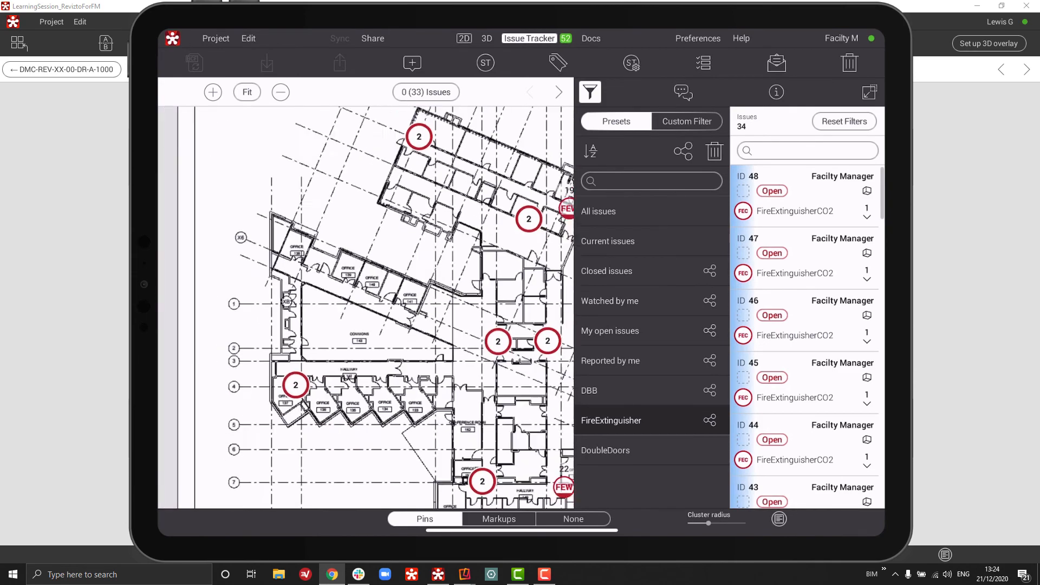
scroll(366, 379, "up", 3)
scroll(354, 350, "up", 1)
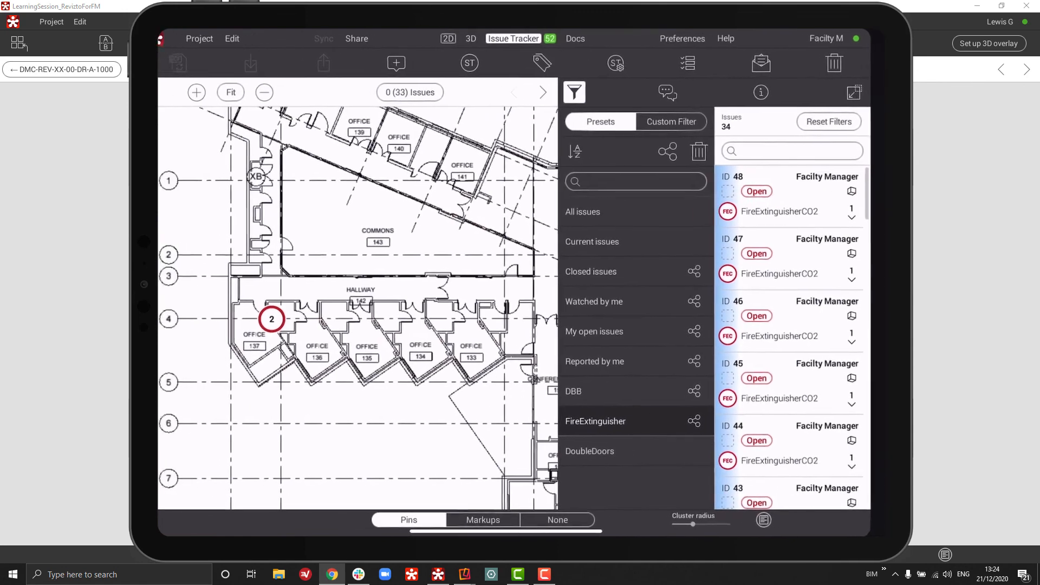
left_click_drag(689, 524, 672, 523)
scroll(300, 341, "up", 5)
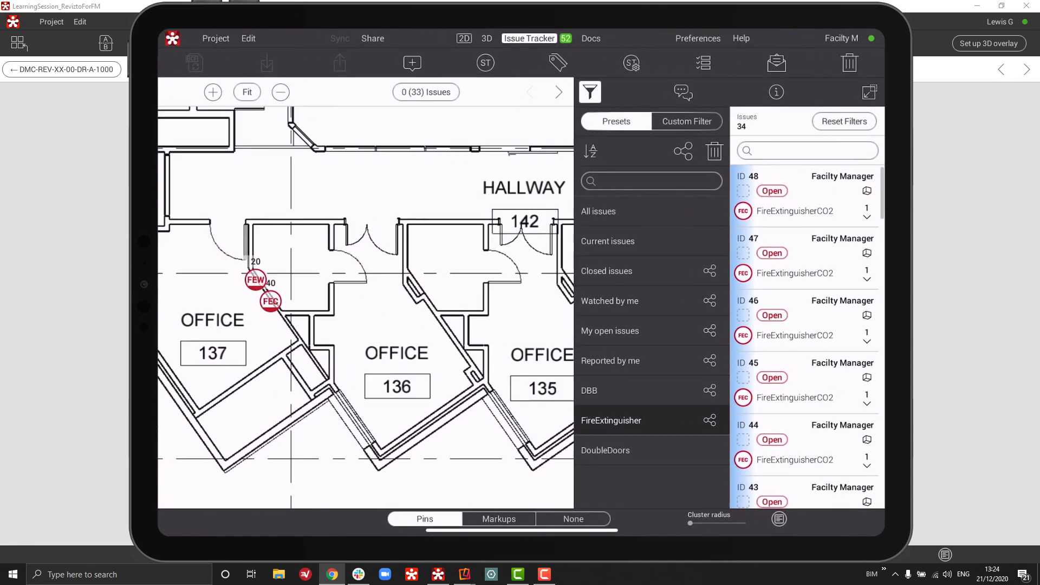